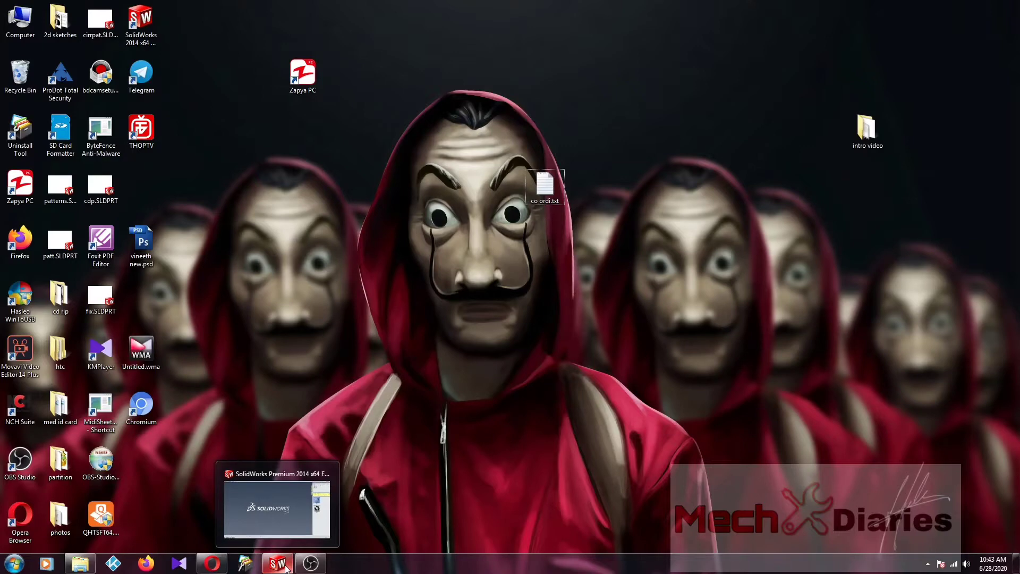
# Step: Switch to SolidWorks, create a new part document and set its unit system to CGS
pyautogui.click(286, 568)
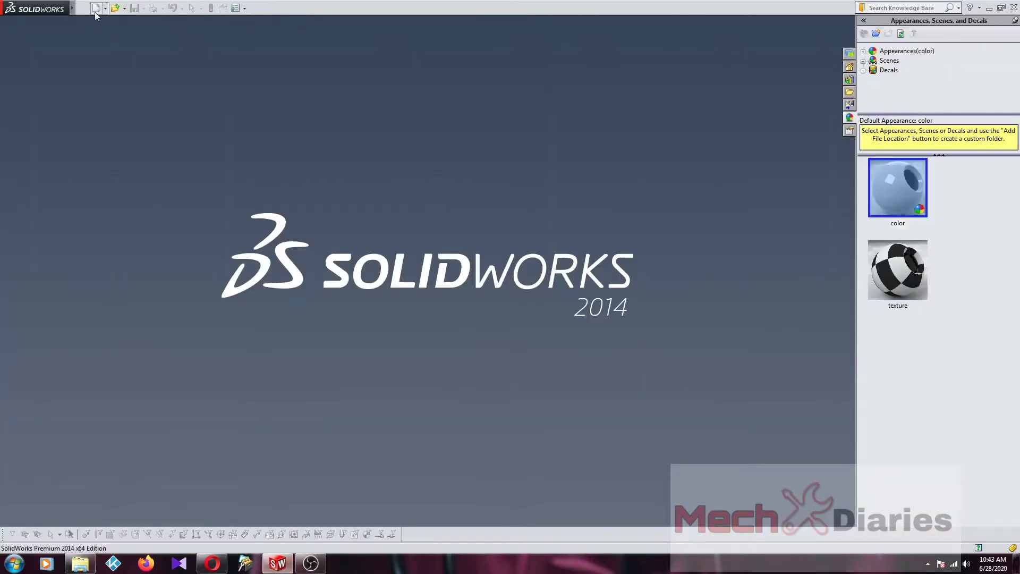
pyautogui.click(95, 10)
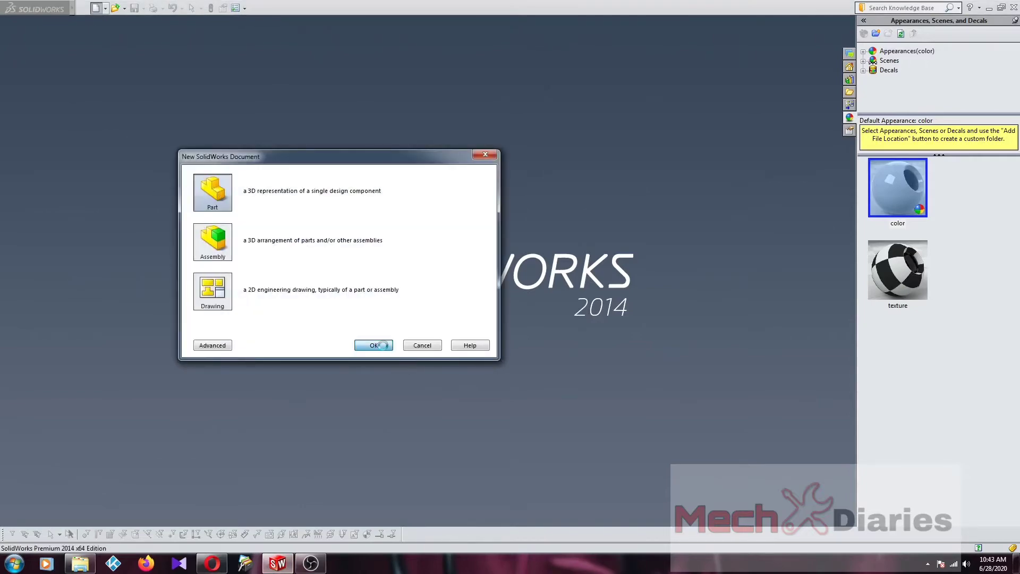
pyautogui.click(381, 346)
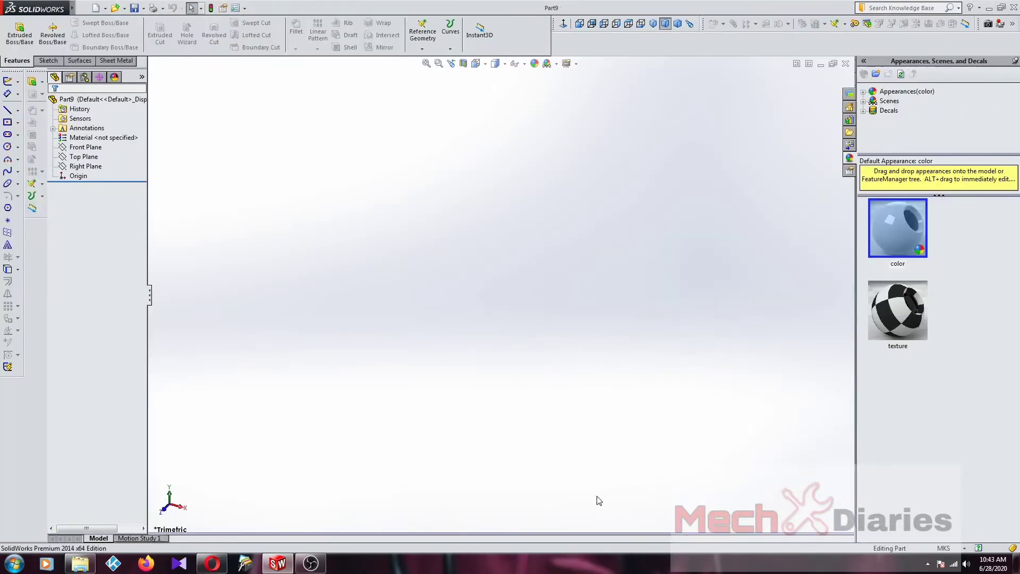
pyautogui.click(958, 547)
pyautogui.click(943, 502)
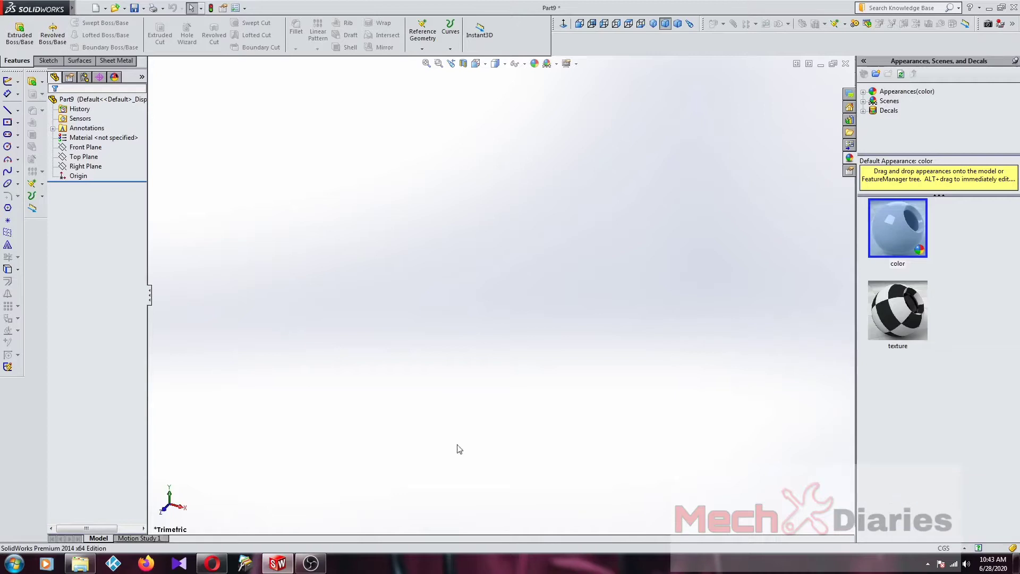
# Step: On the Front Plane, sketch a center rectangle about 17 cm wide and 18 cm high, centred on the origin
pyautogui.click(93, 150)
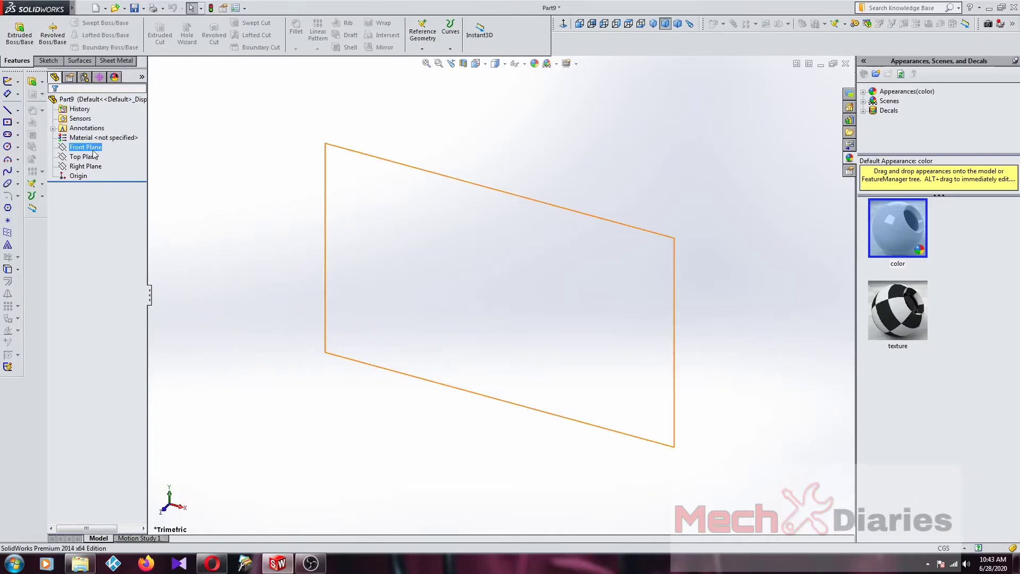
pyautogui.rightClick(93, 152)
pyautogui.click(114, 135)
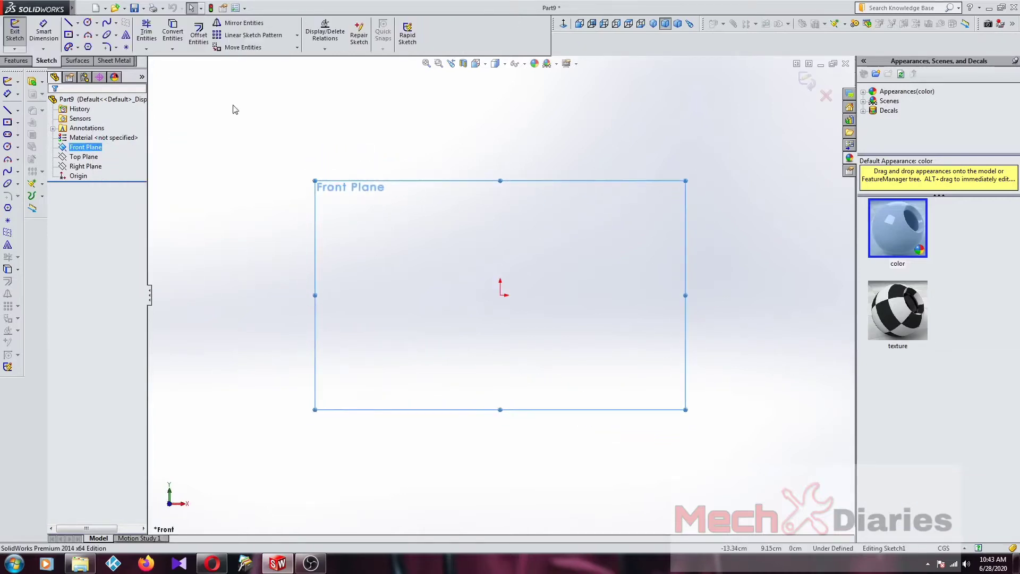
pyautogui.click(68, 35)
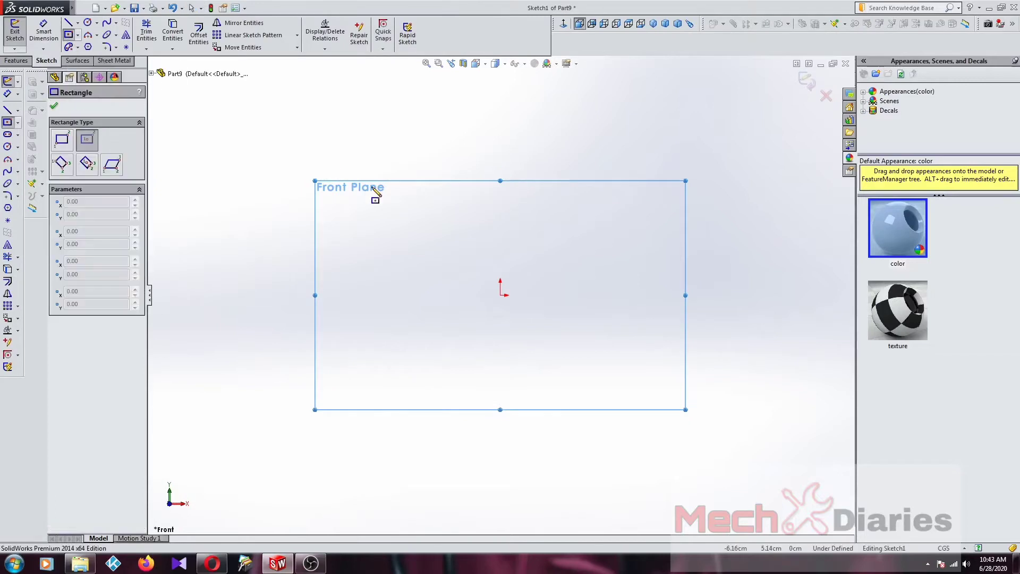
pyautogui.click(501, 294)
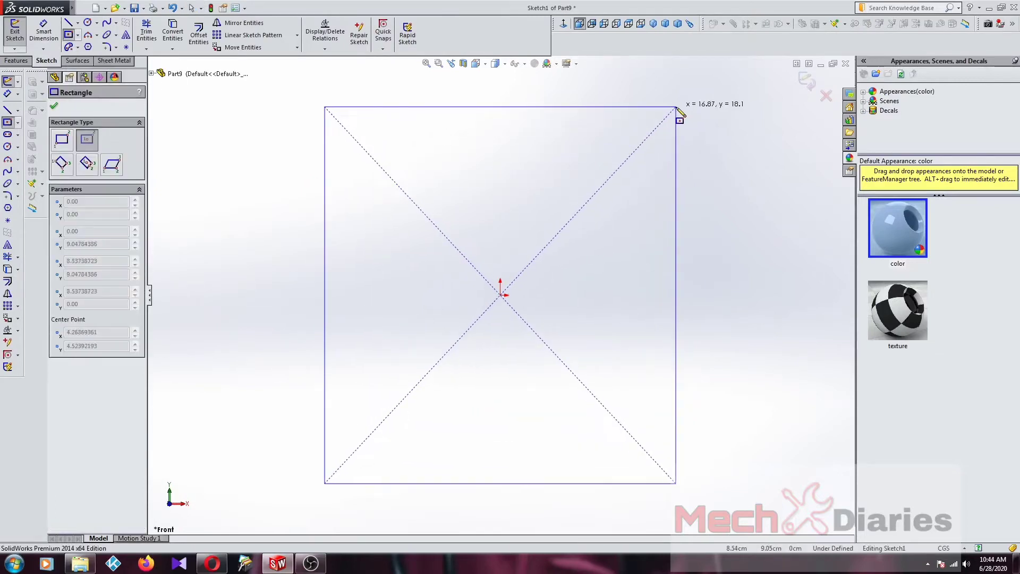
pyautogui.click(679, 111)
# Step: Dimension the rectangle's vertical side to 100 cm
pyautogui.moveTo(320, 289); pyautogui.dragTo(277, 239, button='right')
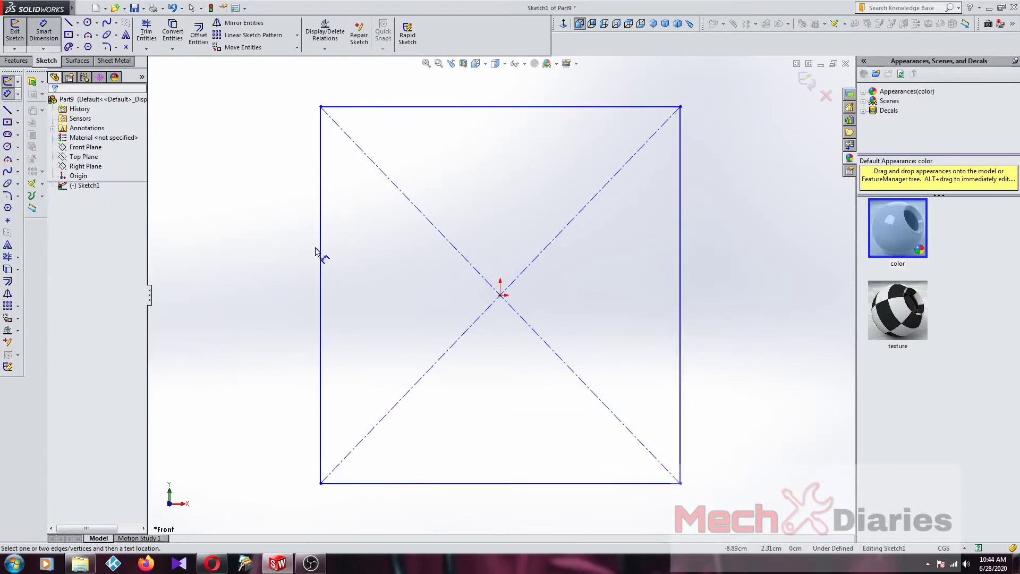
pyautogui.click(320, 251)
pyautogui.click(284, 239)
pyautogui.write('1')
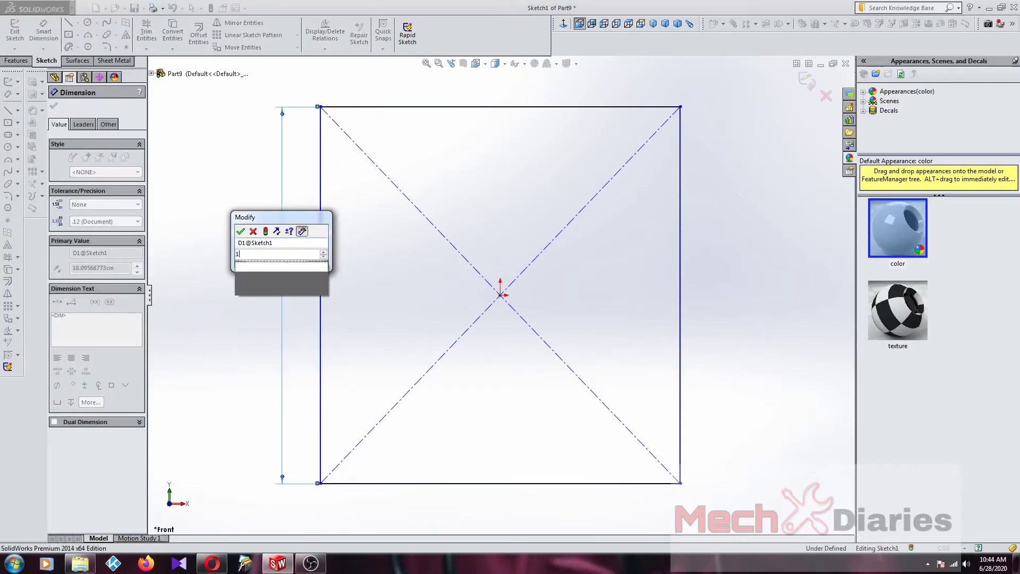
pyautogui.write('00')
pyautogui.click(240, 231)
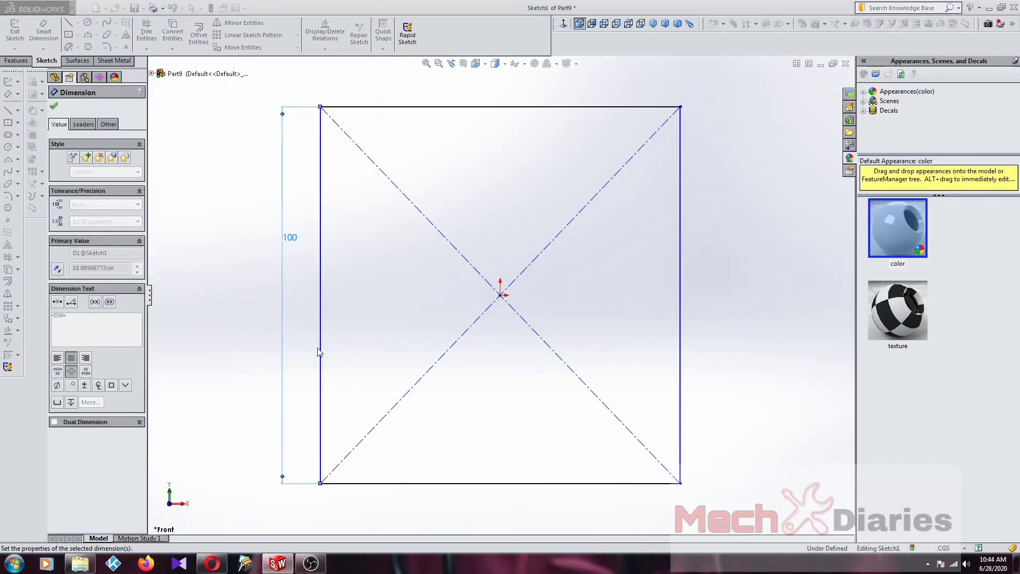
# Step: Dimension the rectangle's bottom edge to 200 cm
pyautogui.click(406, 482)
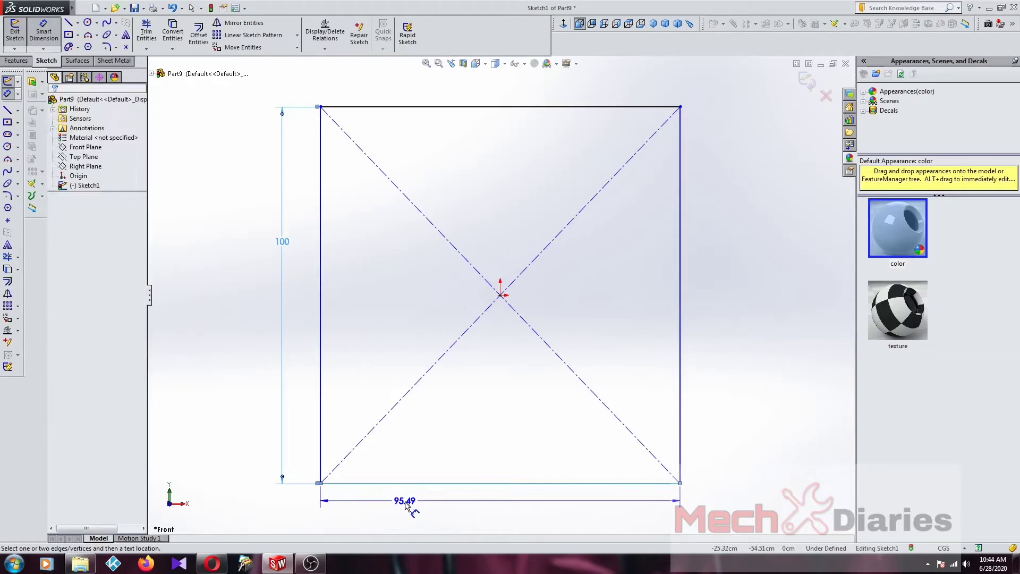
pyautogui.click(406, 503)
pyautogui.write('200')
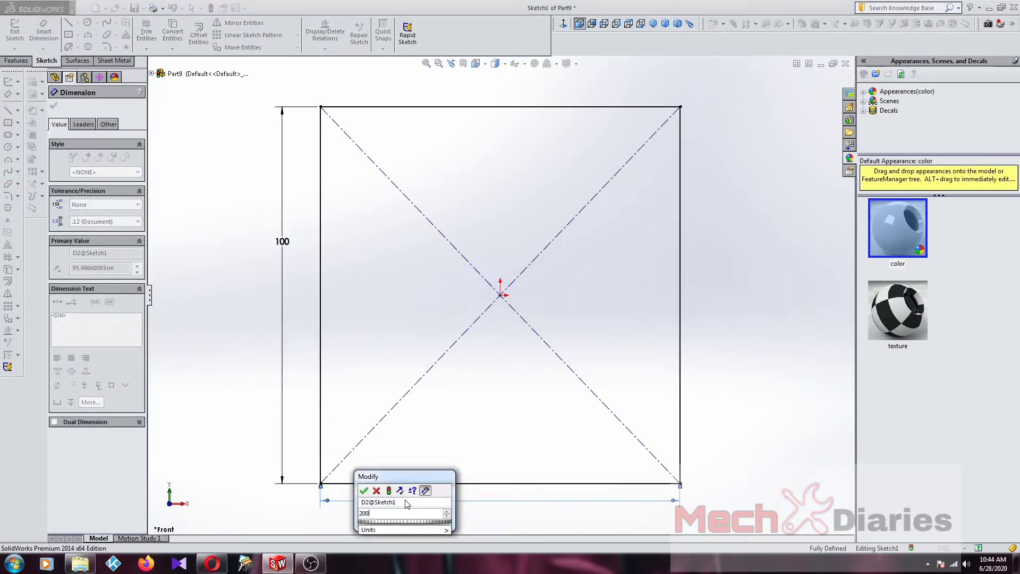
pyautogui.press('Return')
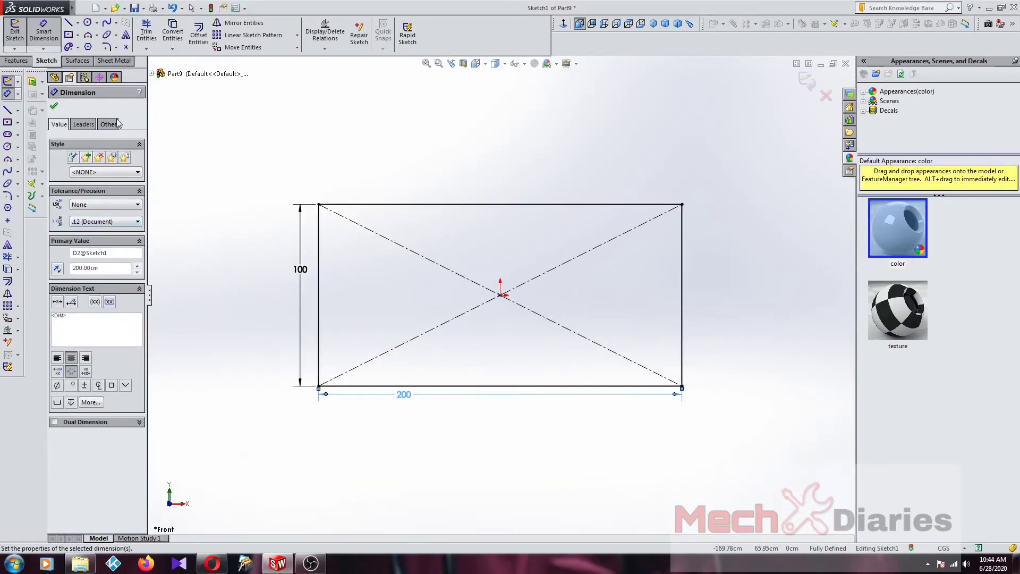
pyautogui.click(54, 106)
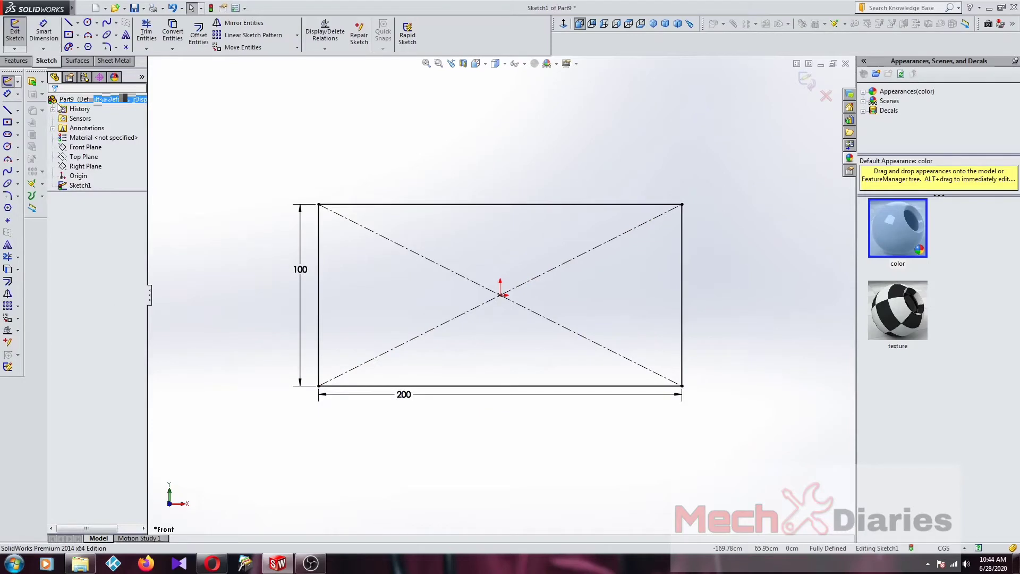
# Step: Extrude the rectangle as a boss with a blind depth of 15 cm
pyautogui.click(37, 85)
pyautogui.click(113, 207)
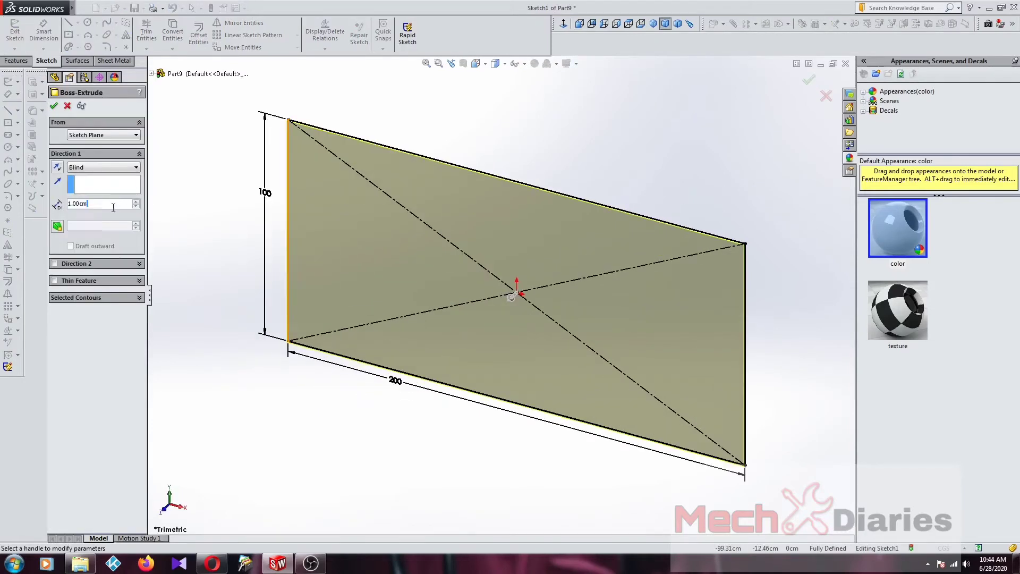
pyautogui.doubleClick(113, 207)
pyautogui.write('15')
pyautogui.press('Return')
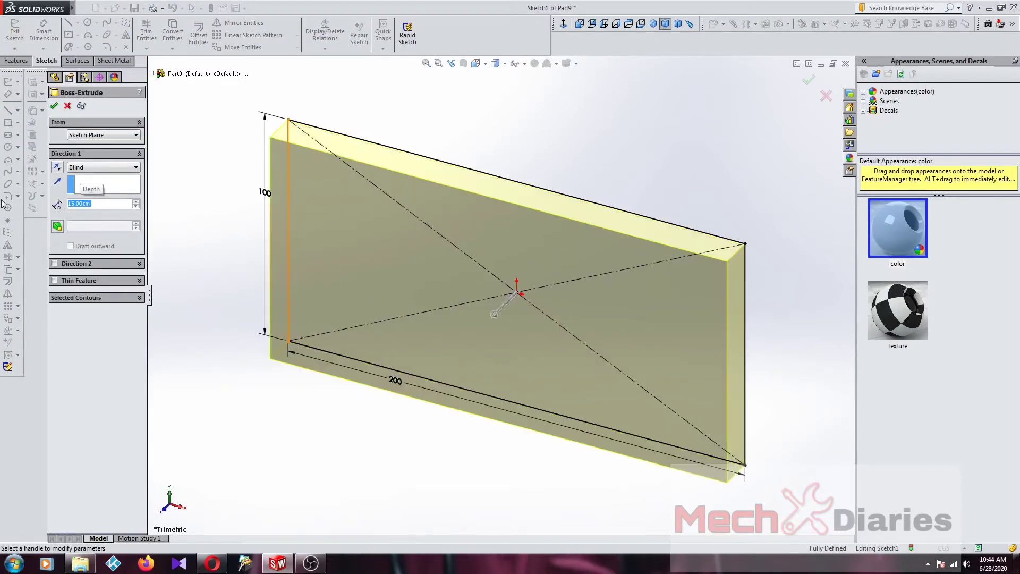
pyautogui.click(53, 106)
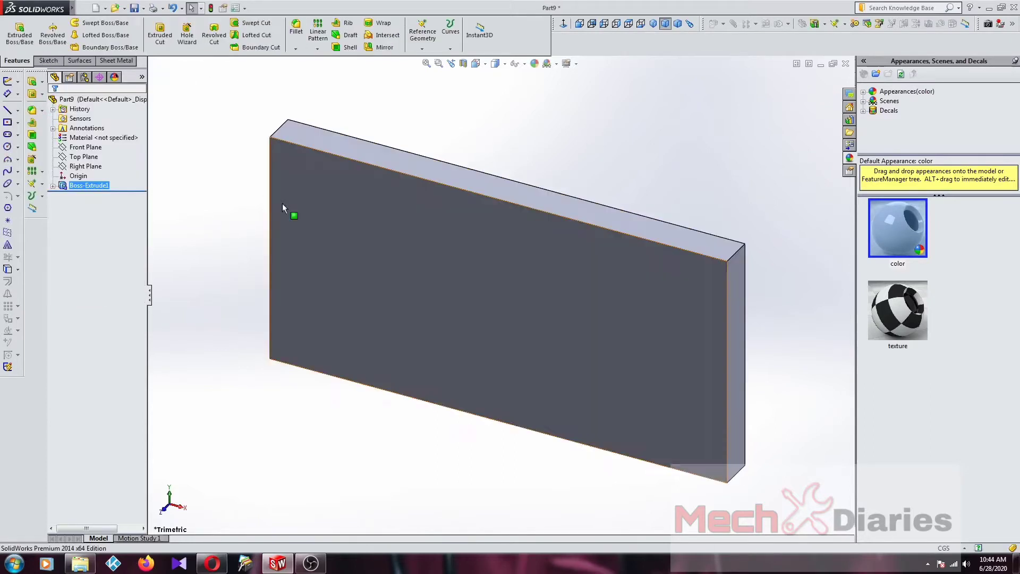
# Step: Start a new sketch on the plate's large front face
pyautogui.scroll(3, 403, 259)
pyautogui.moveTo(426, 269); pyautogui.dragTo(448, 250, button='middle')
pyautogui.click(433, 254)
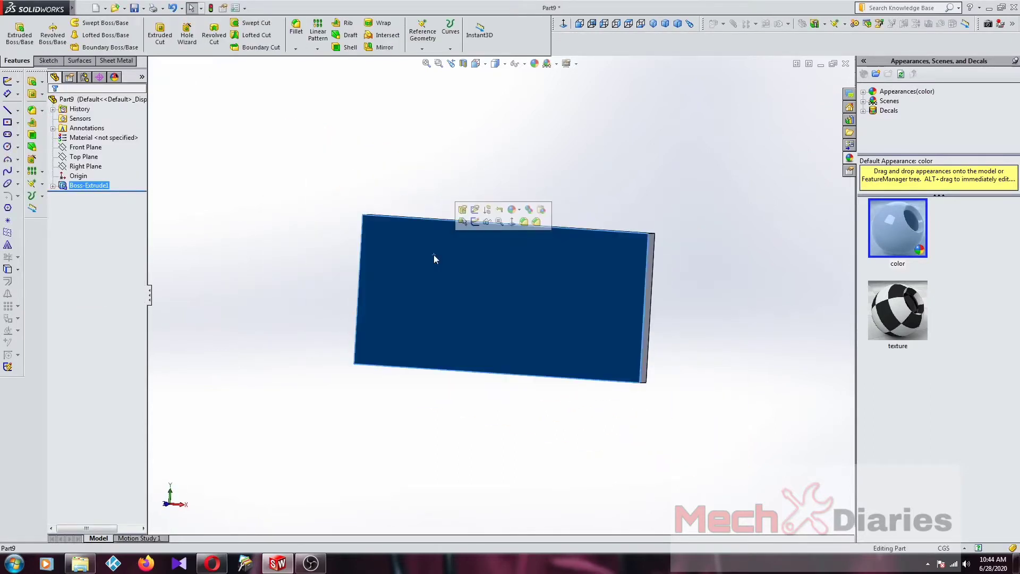
pyautogui.click(566, 24)
pyautogui.click(319, 49)
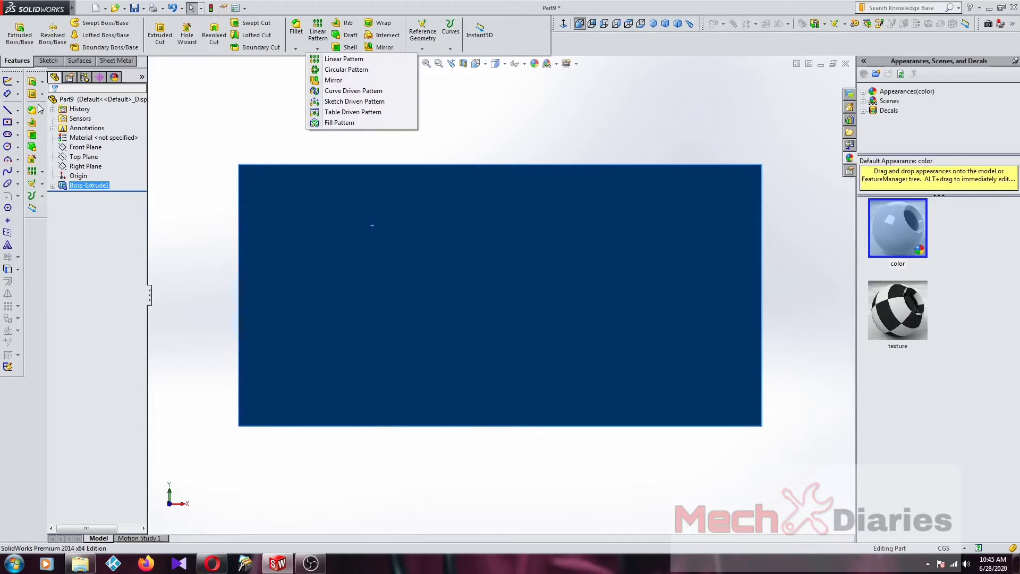
pyautogui.click(7, 80)
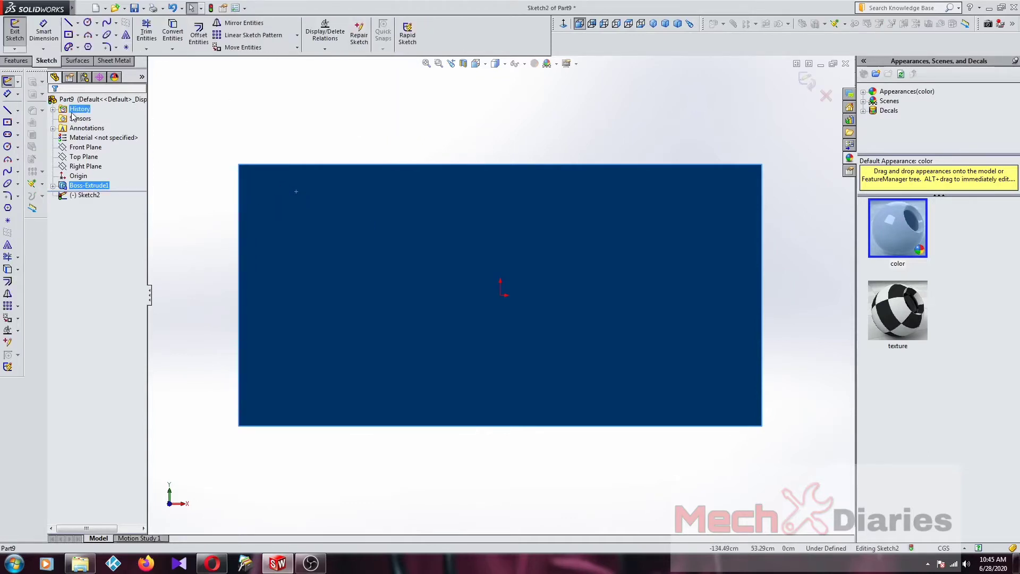
# Step: Sketch a circle of about 5.14 cm radius near the plate's upper-left corner and extrude it 15 cm as a merged boss
pyautogui.click(87, 23)
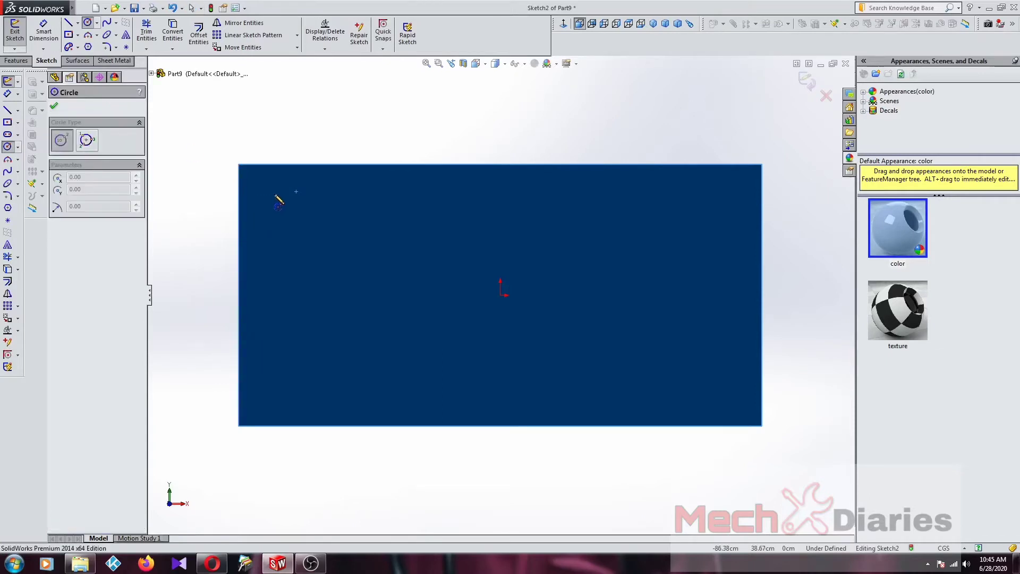
pyautogui.click(274, 194)
pyautogui.click(285, 201)
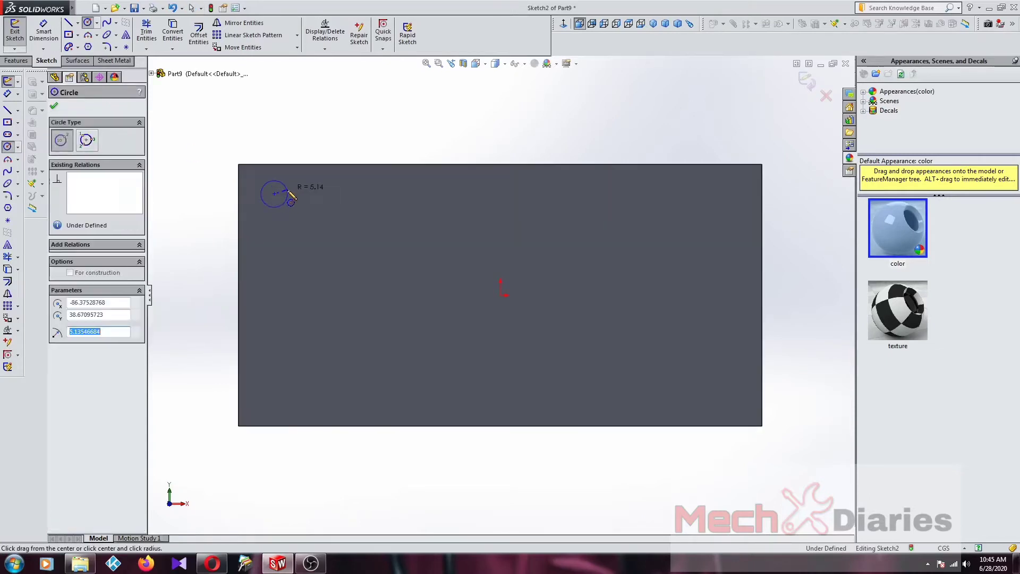
pyautogui.click(53, 108)
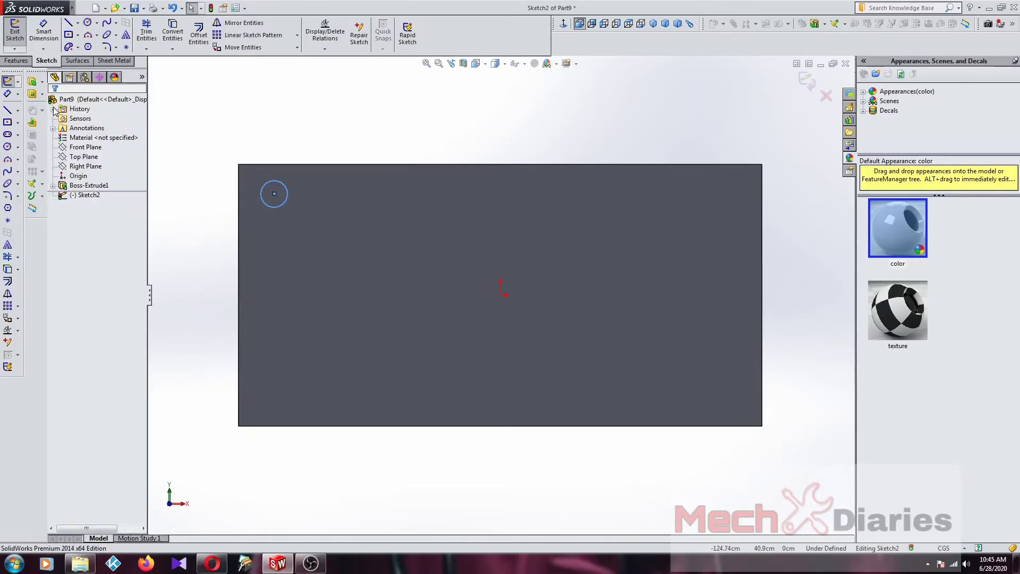
pyautogui.click(32, 81)
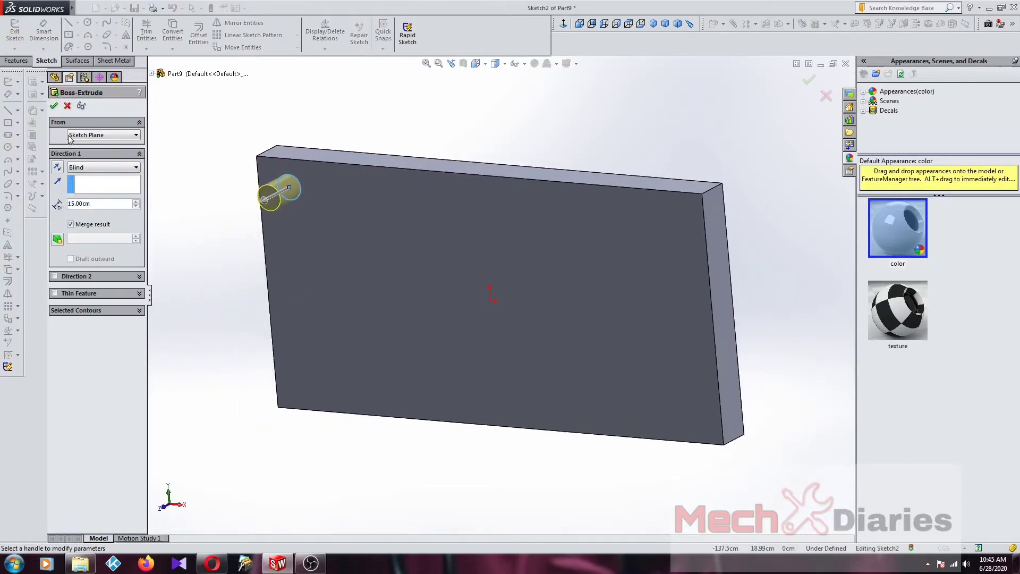
pyautogui.click(53, 106)
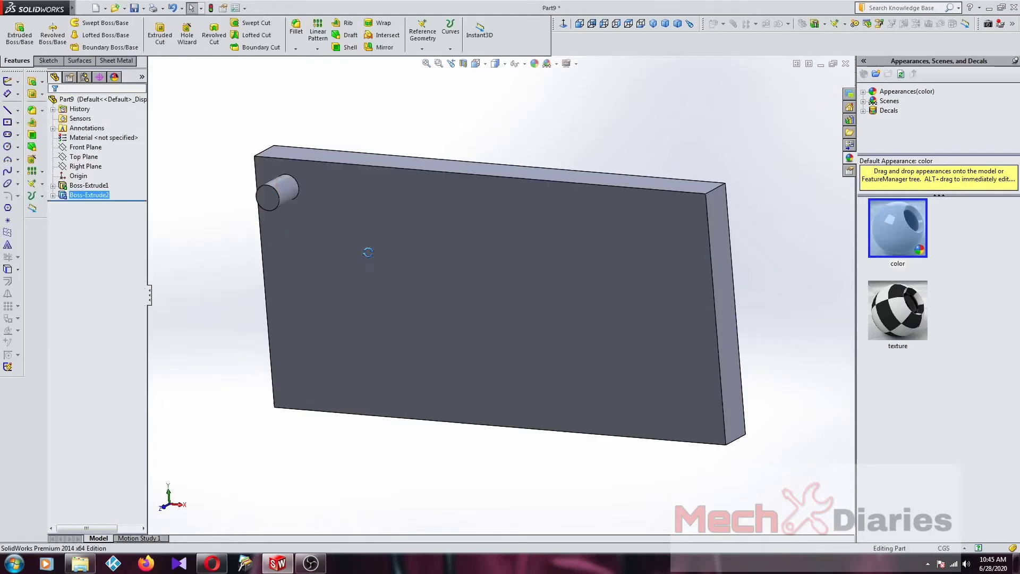
# Step: On the plate's front face, sketch a center rectangle about 126 by 74 cm around the origin and exit the sketch
pyautogui.click(46, 60)
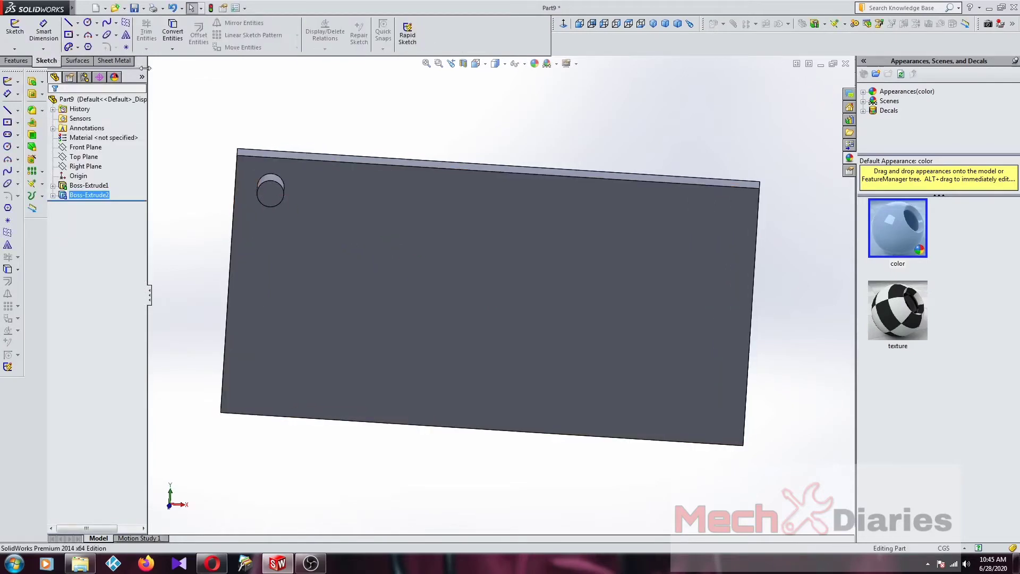
pyautogui.click(388, 216)
pyautogui.click(424, 183)
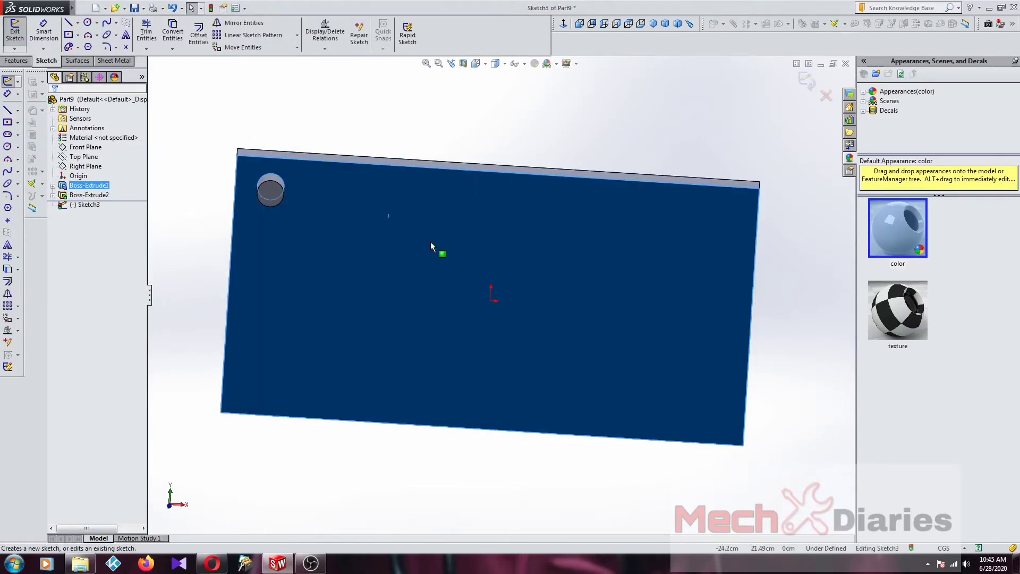
pyautogui.click(563, 24)
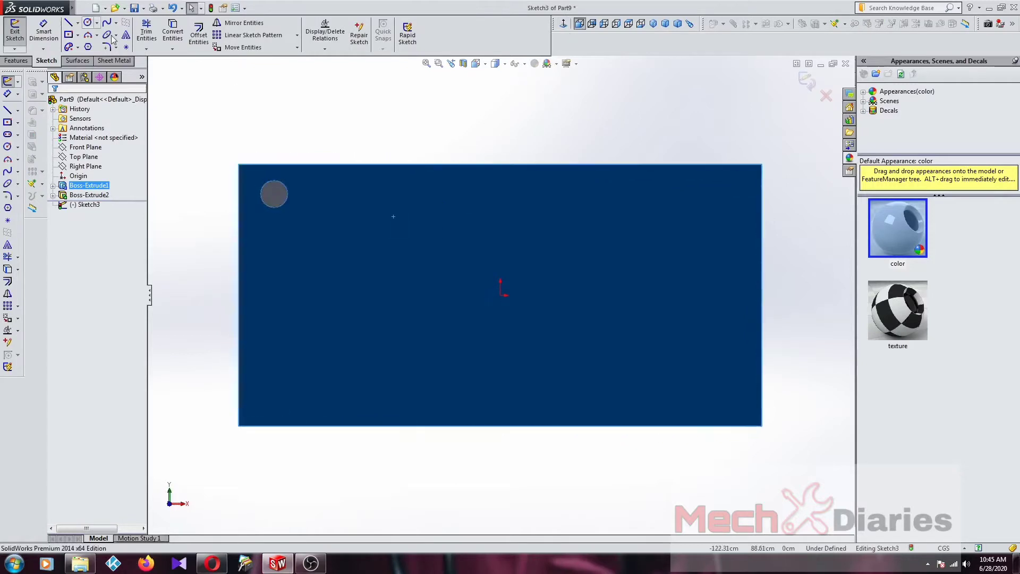
pyautogui.click(68, 36)
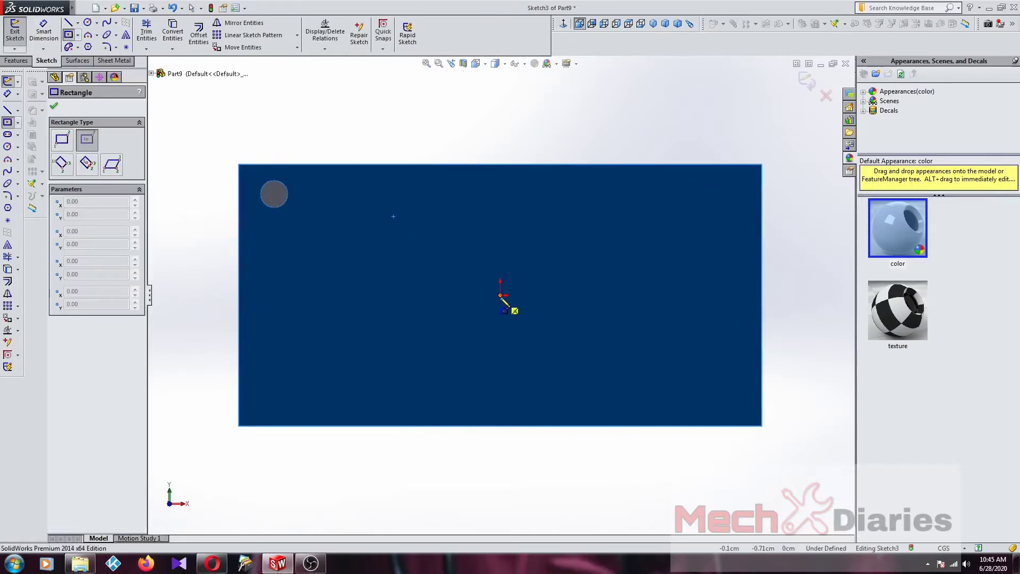
pyautogui.click(501, 294)
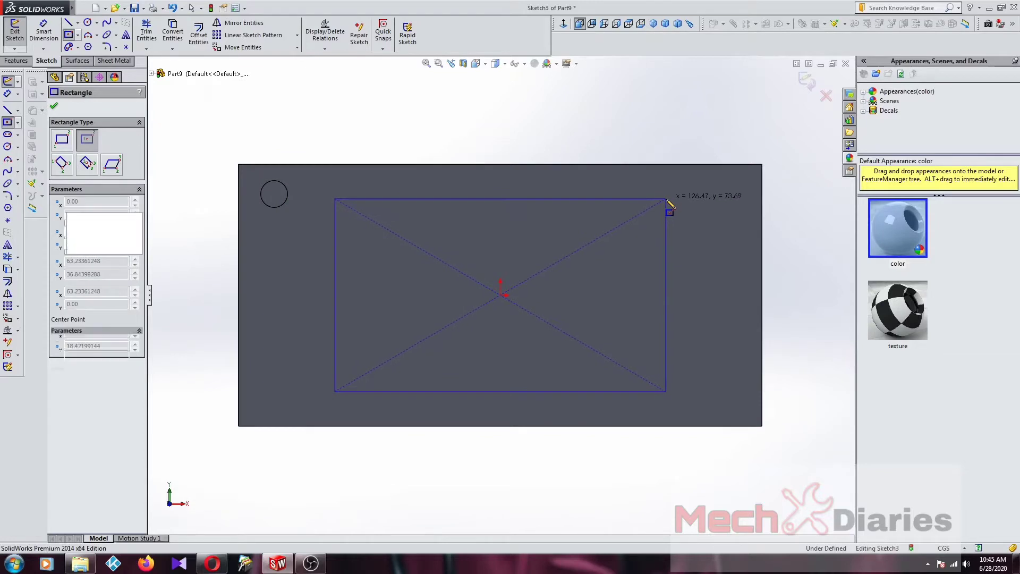
pyautogui.click(665, 198)
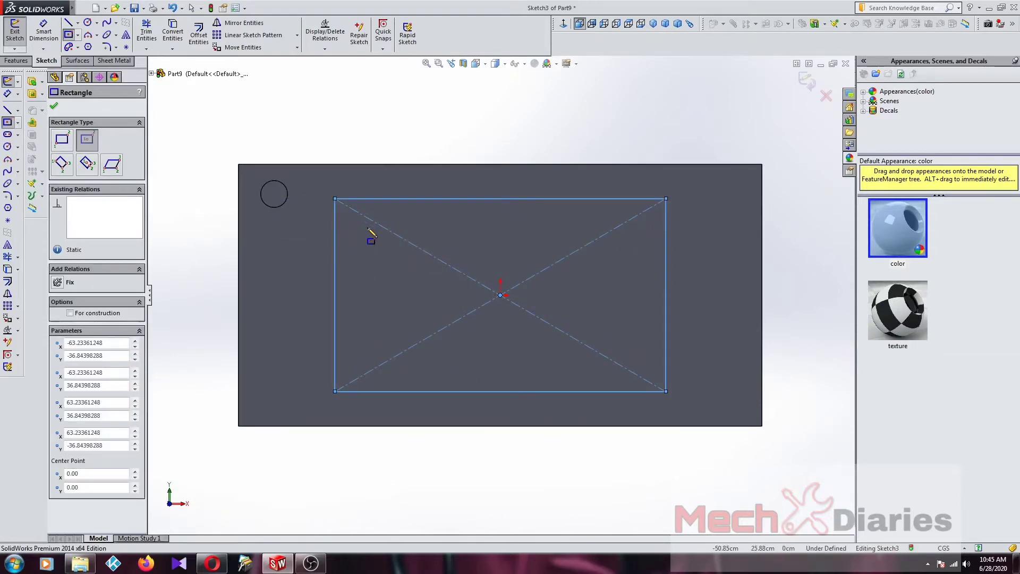
pyautogui.click(807, 81)
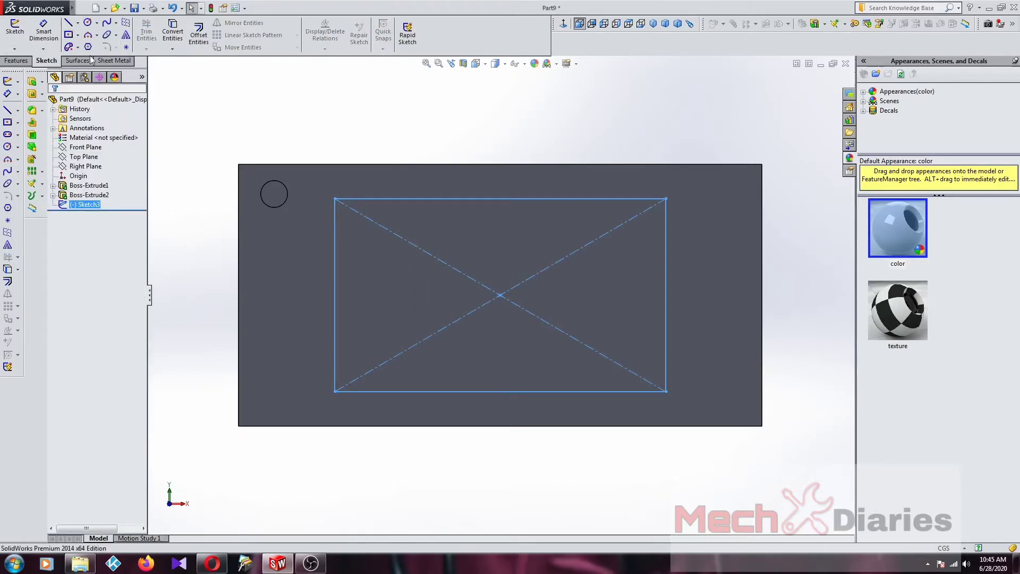
# Step: Start a Fill Pattern and set the rectangle sketch on the plate's front face as the fill boundary
pyautogui.click(28, 65)
pyautogui.click(295, 49)
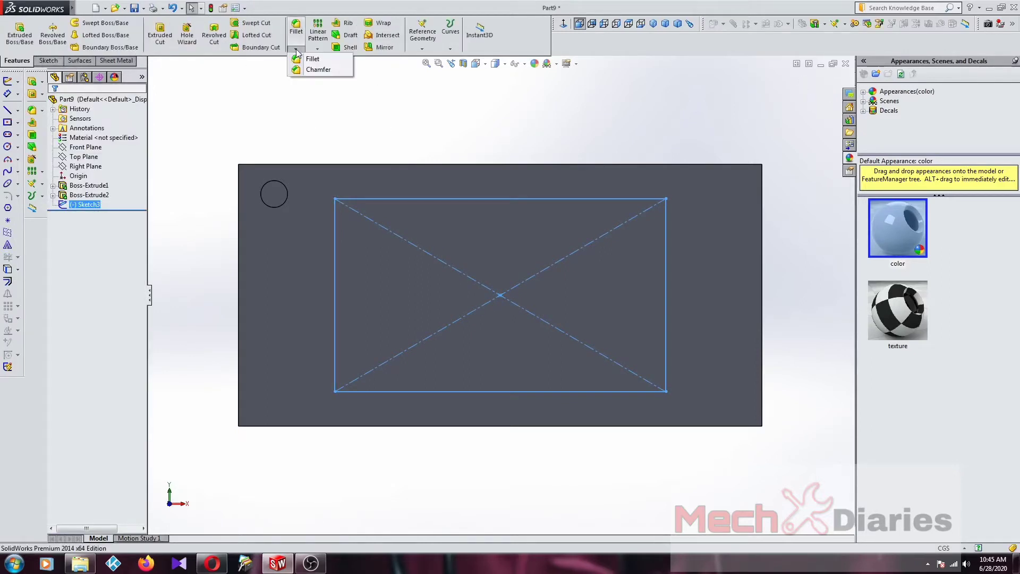
pyautogui.click(310, 50)
pyautogui.click(335, 122)
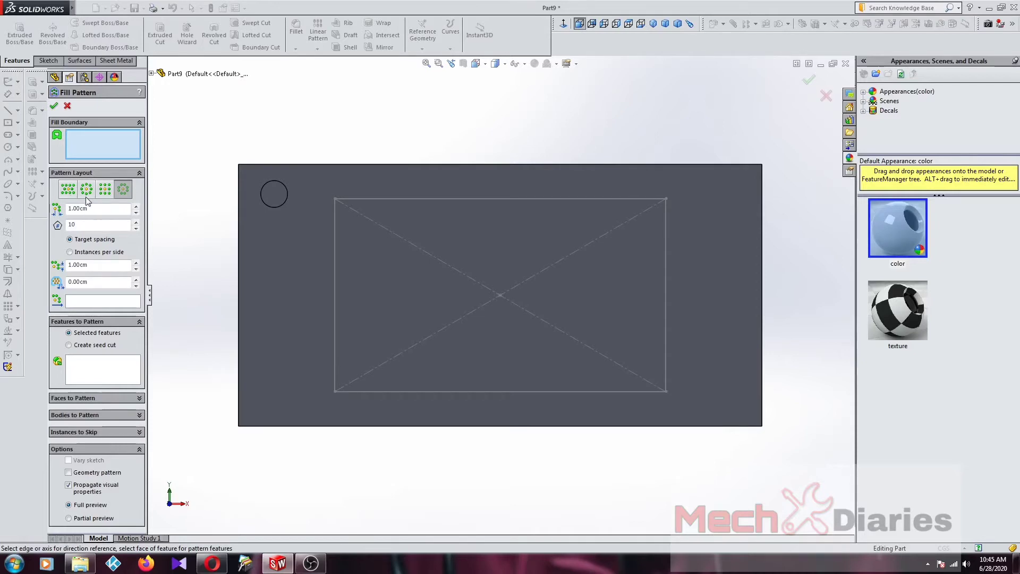
pyautogui.click(123, 190)
pyautogui.doubleClick(71, 225)
pyautogui.click(97, 142)
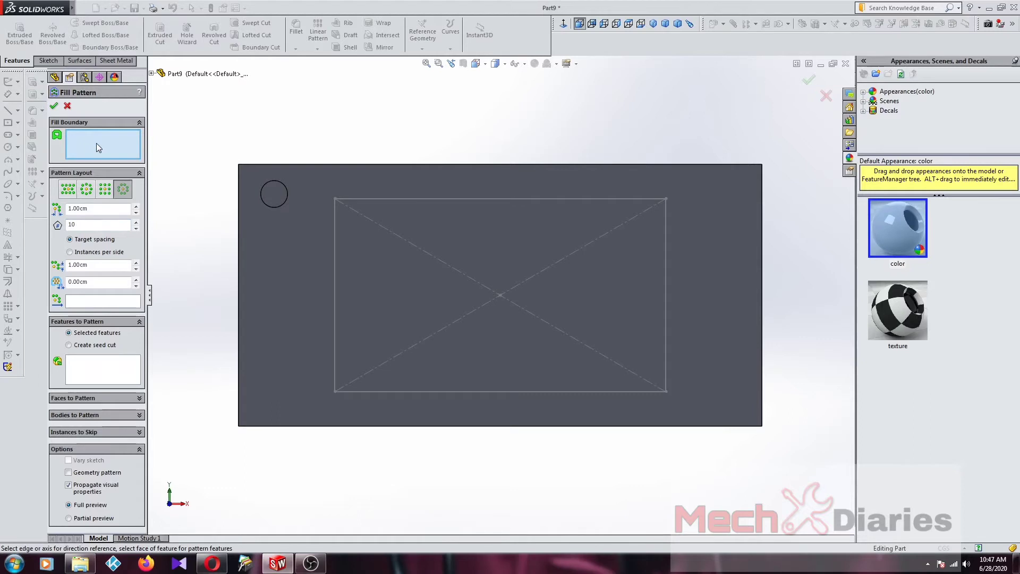
pyautogui.click(403, 197)
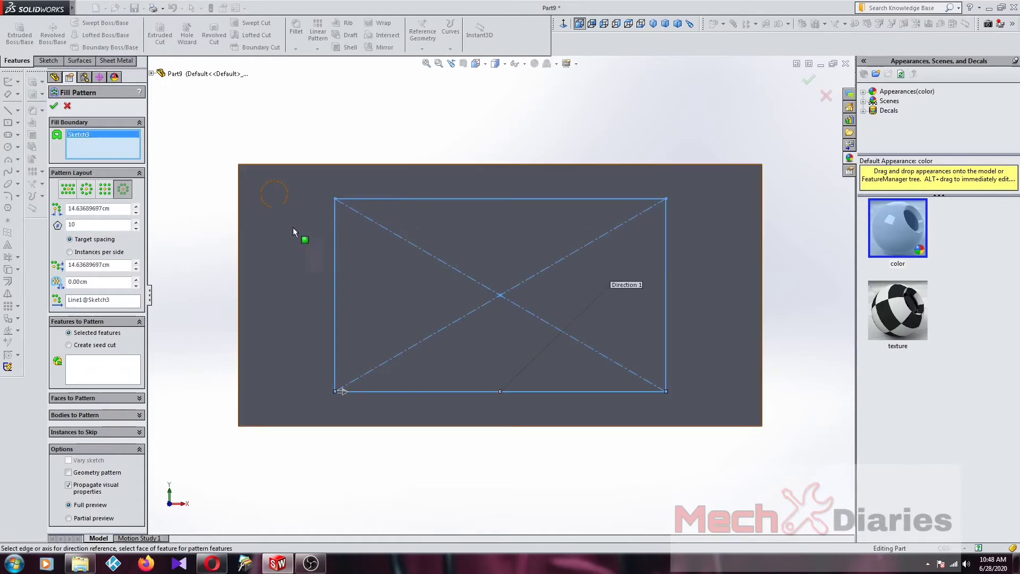
# Step: Apply the Perforation layout and choose the cylindrical boss as the feature to pattern
pyautogui.click(86, 190)
pyautogui.click(68, 189)
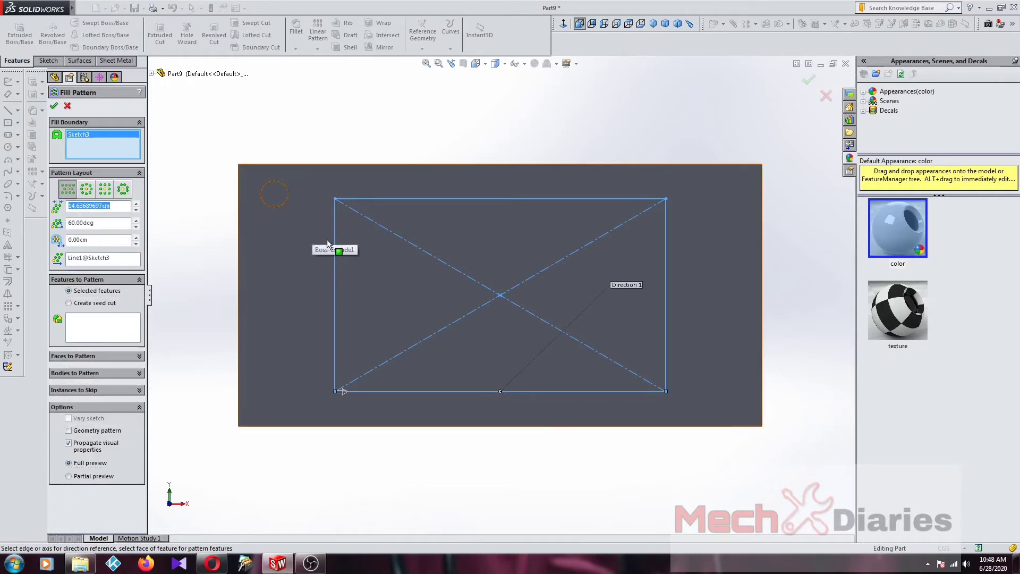
pyautogui.click(98, 325)
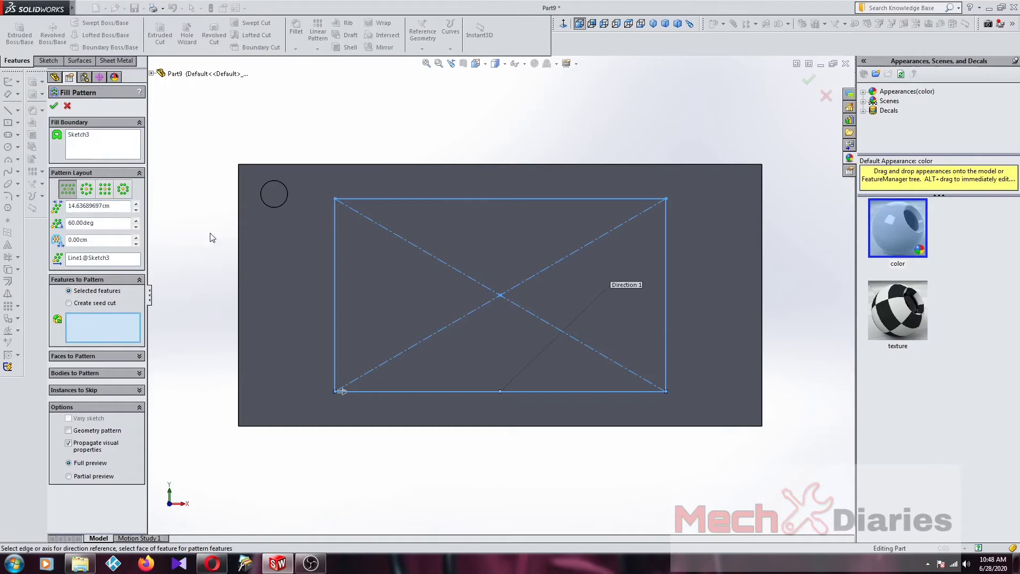
pyautogui.click(277, 201)
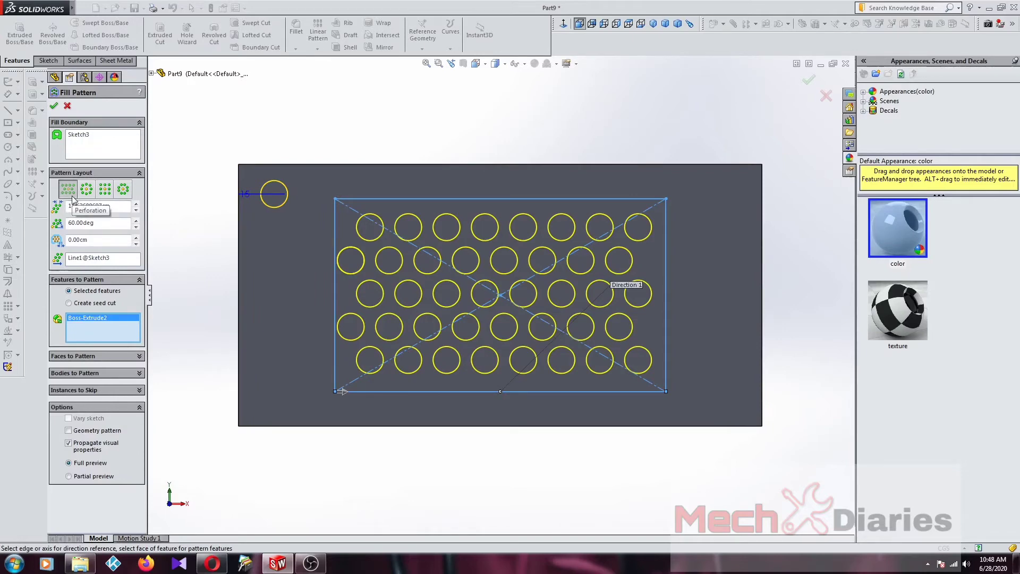
# Step: Preview the Circular and Square layouts, switch to the Polygon layout with 10 sides, and accept the fill pattern
pyautogui.click(86, 188)
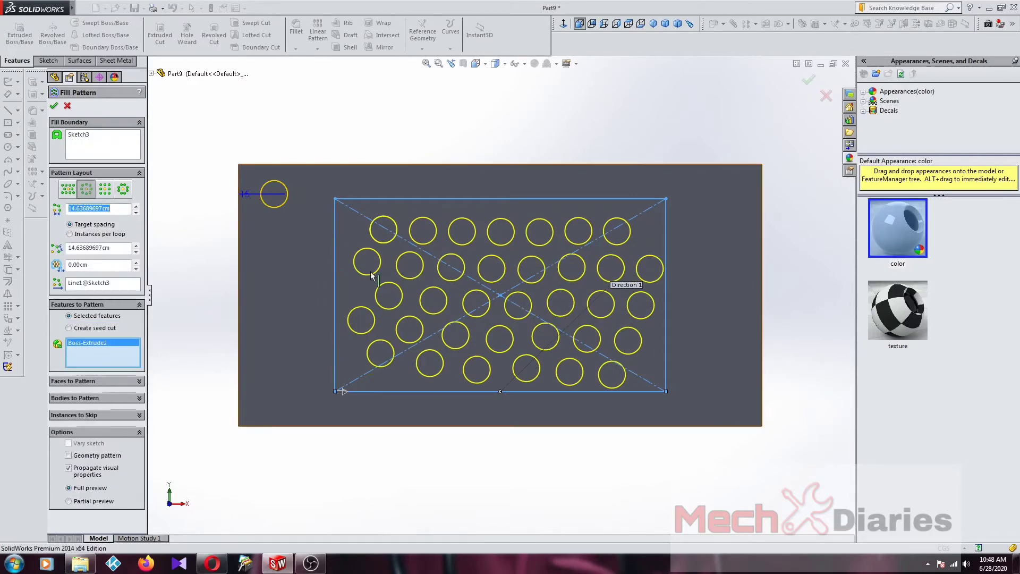
pyautogui.scroll(3, 478, 312)
pyautogui.moveTo(480, 312); pyautogui.dragTo(355, 214, button='middle')
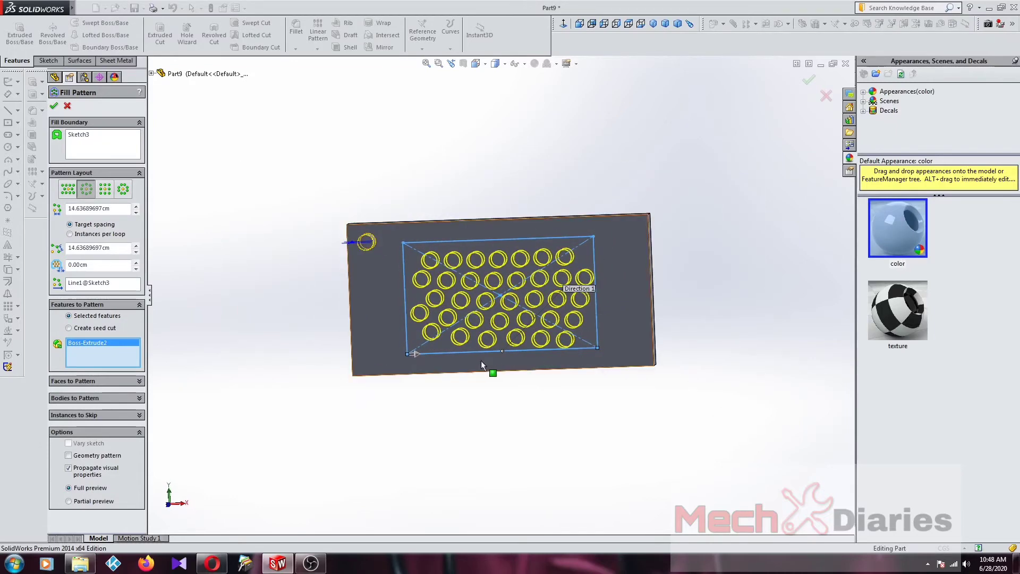
pyautogui.click(106, 190)
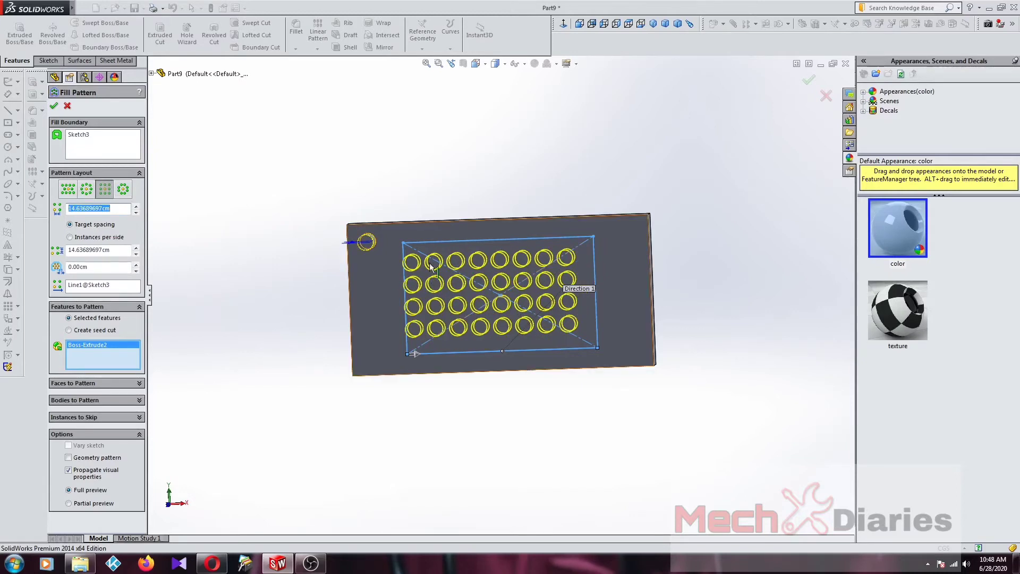
pyautogui.click(123, 189)
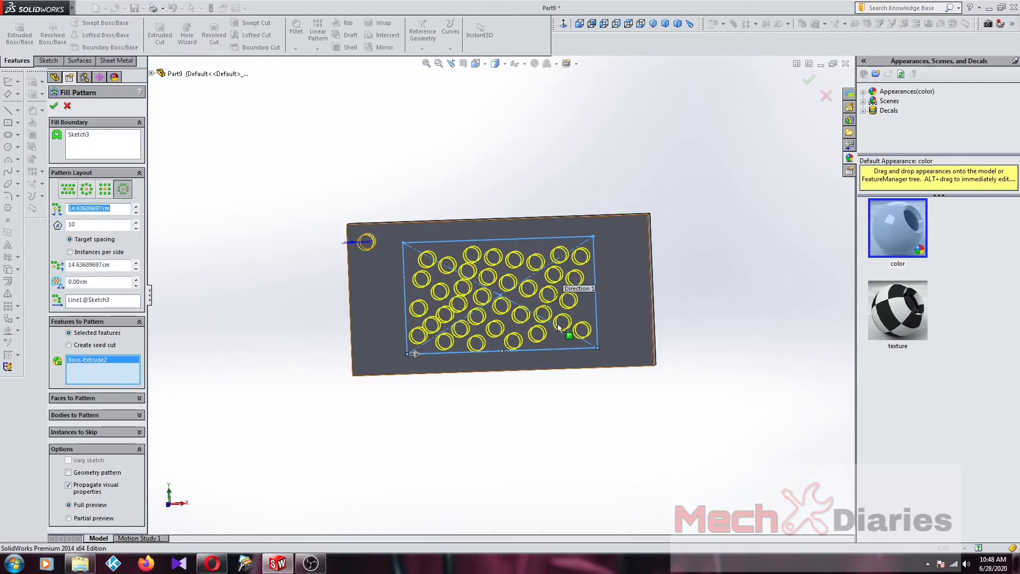
pyautogui.press('z')
pyautogui.moveTo(554, 326); pyautogui.dragTo(468, 281, button='middle')
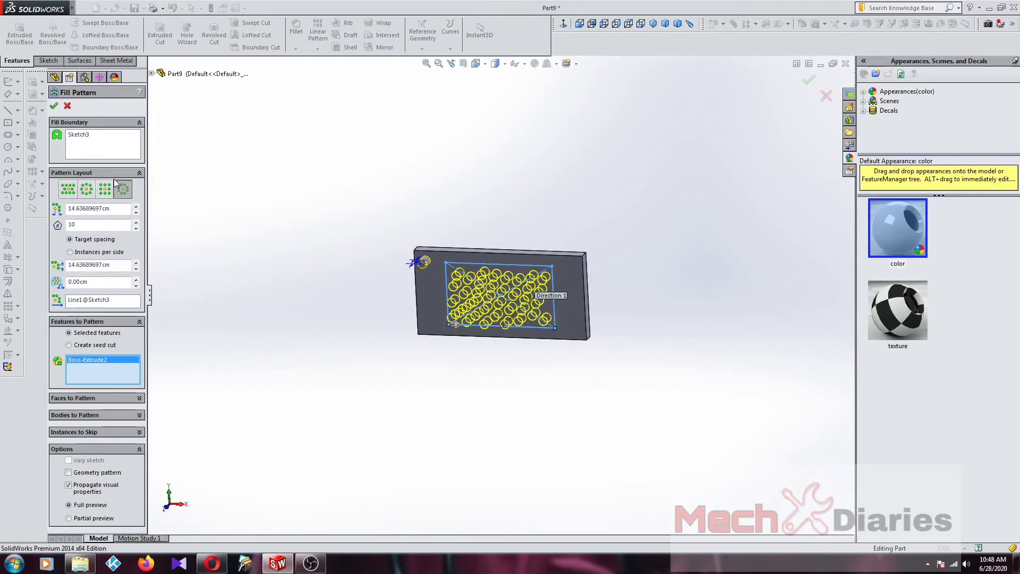
pyautogui.click(54, 105)
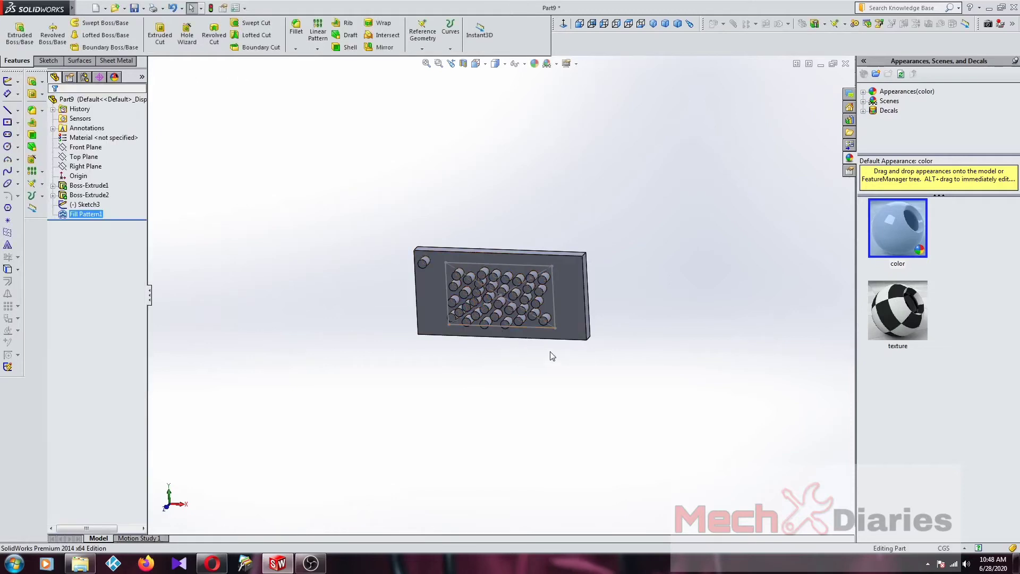
# Step: On the plate's back face, sketch a center rectangle about 14.6 by 8.1 cm near the upper-left corner
pyautogui.moveTo(550, 356); pyautogui.dragTo(519, 322, button='middle')
pyautogui.scroll(-4, 518, 322)
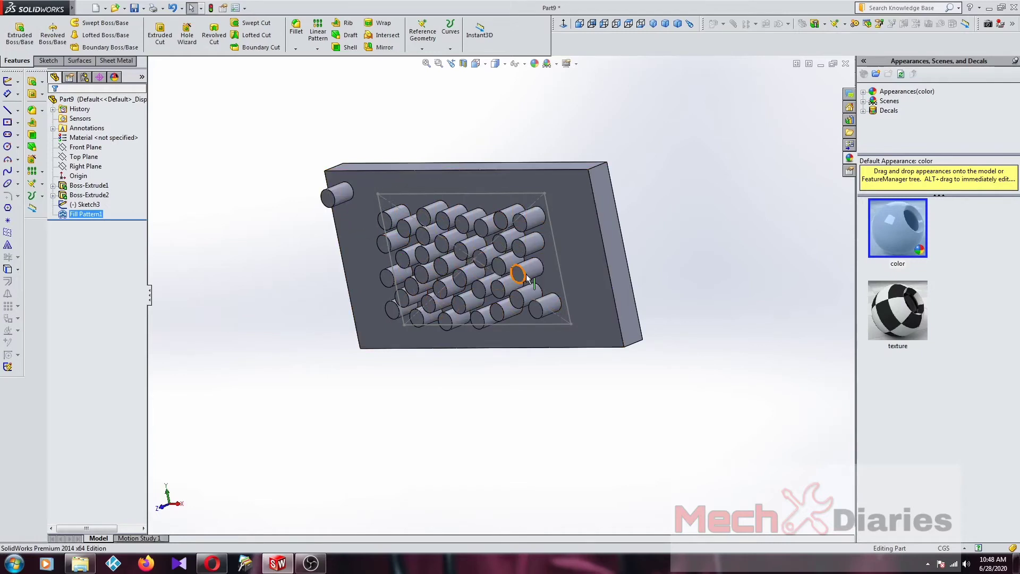
pyautogui.moveTo(388, 221); pyautogui.dragTo(311, 317, button='middle')
pyautogui.click(311, 303)
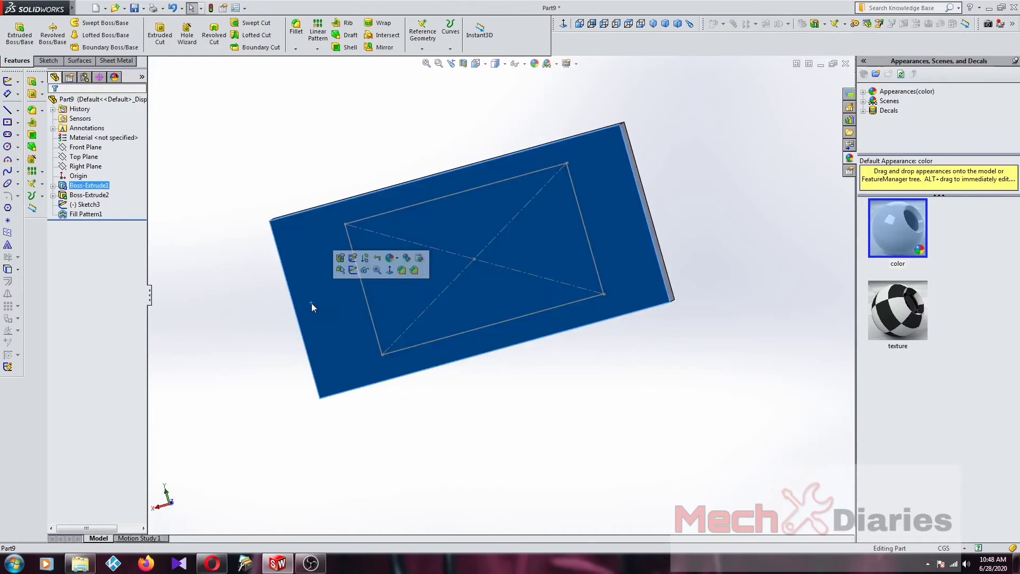
pyautogui.click(563, 24)
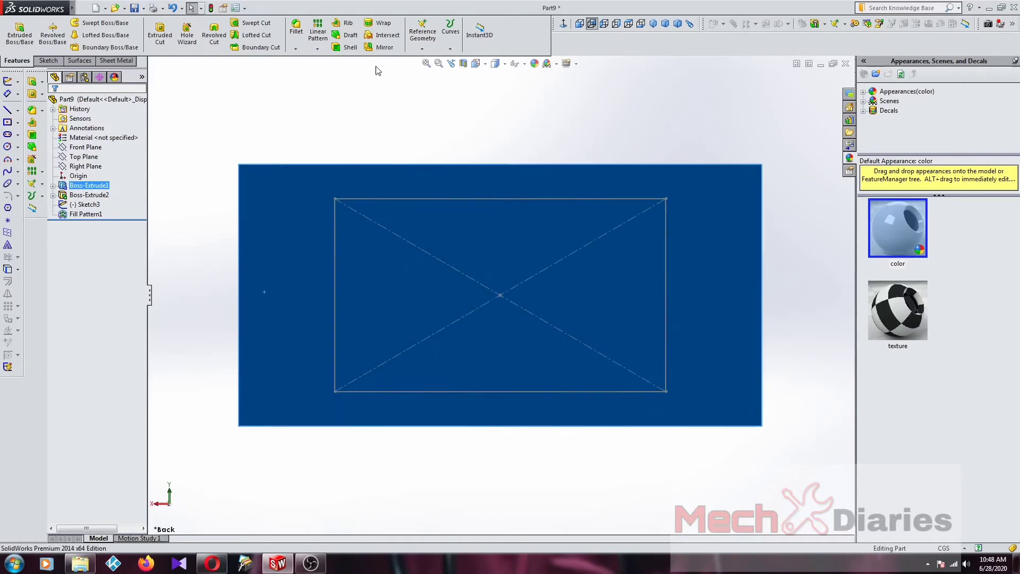
pyautogui.click(55, 57)
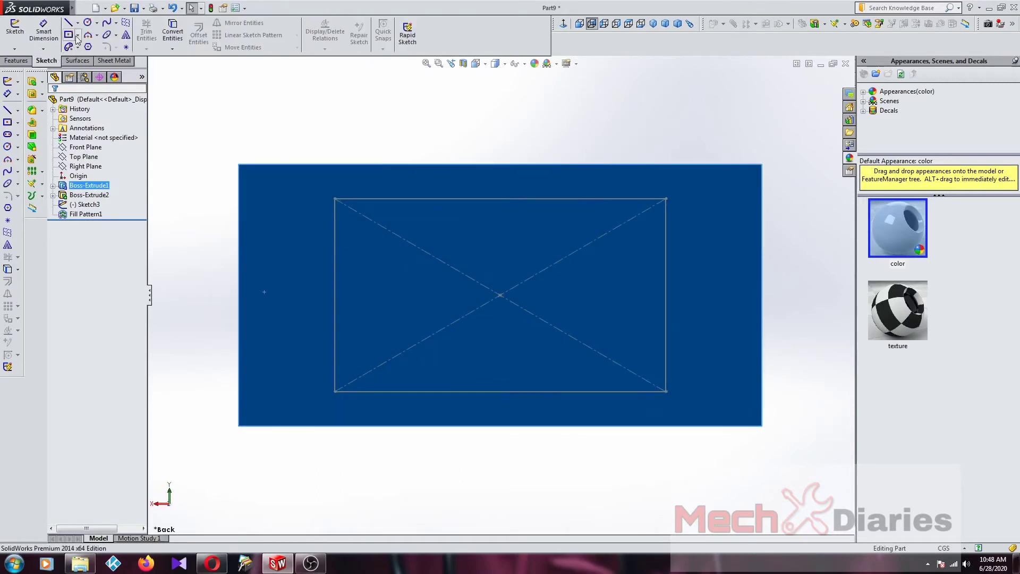
pyautogui.click(88, 22)
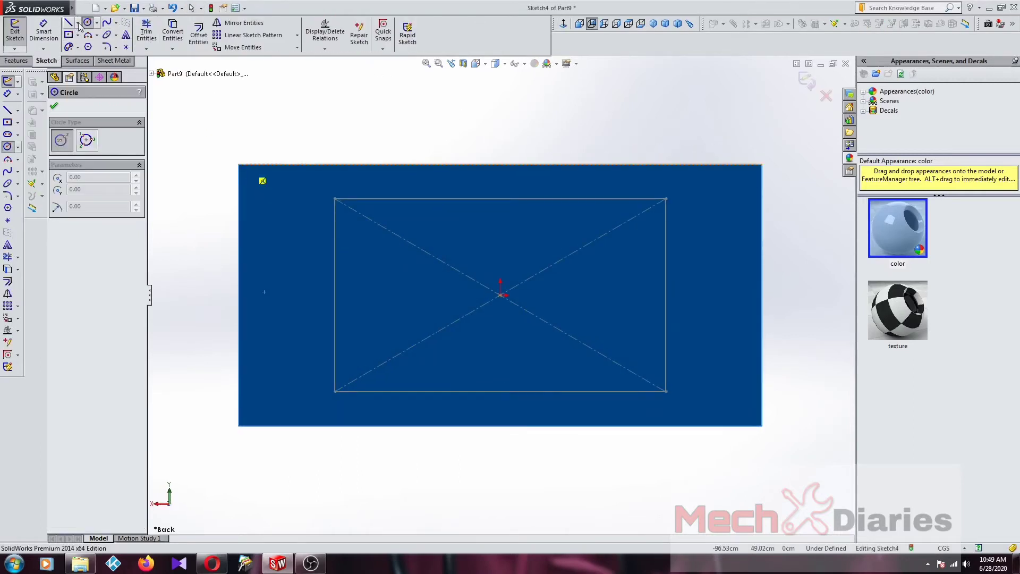
pyautogui.click(69, 35)
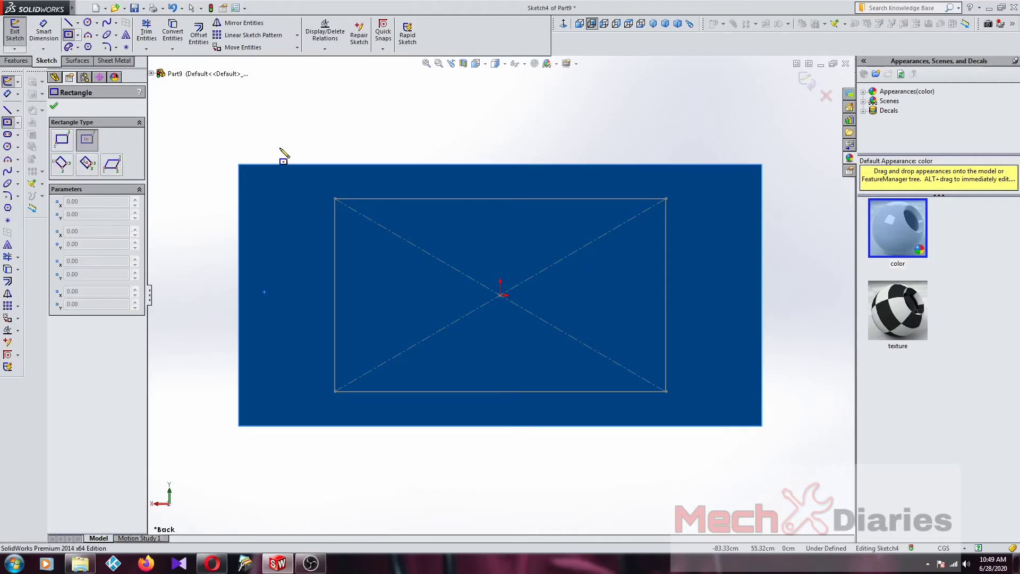
pyautogui.click(268, 192)
pyautogui.click(287, 203)
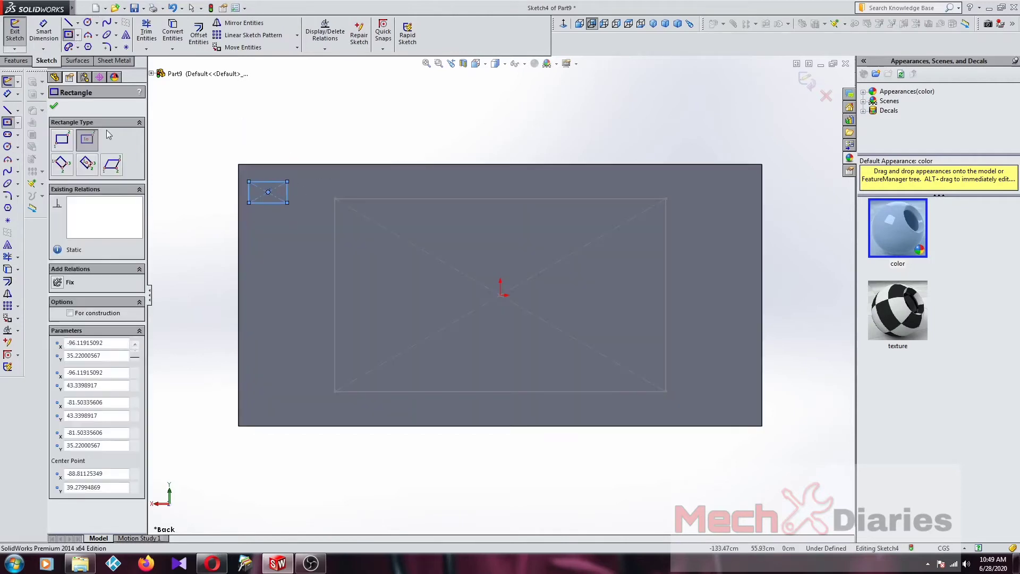
# Step: Cut-extrude the small rectangle into the plate with a blind depth of 15 cm
pyautogui.click(32, 94)
pyautogui.moveTo(399, 200); pyautogui.dragTo(414, 273, button='middle')
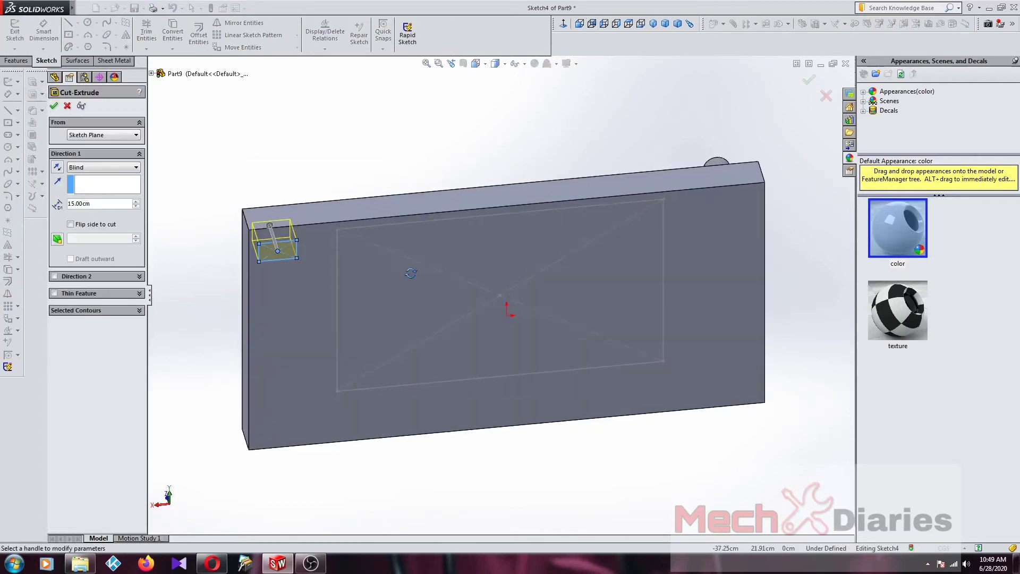
pyautogui.click(55, 104)
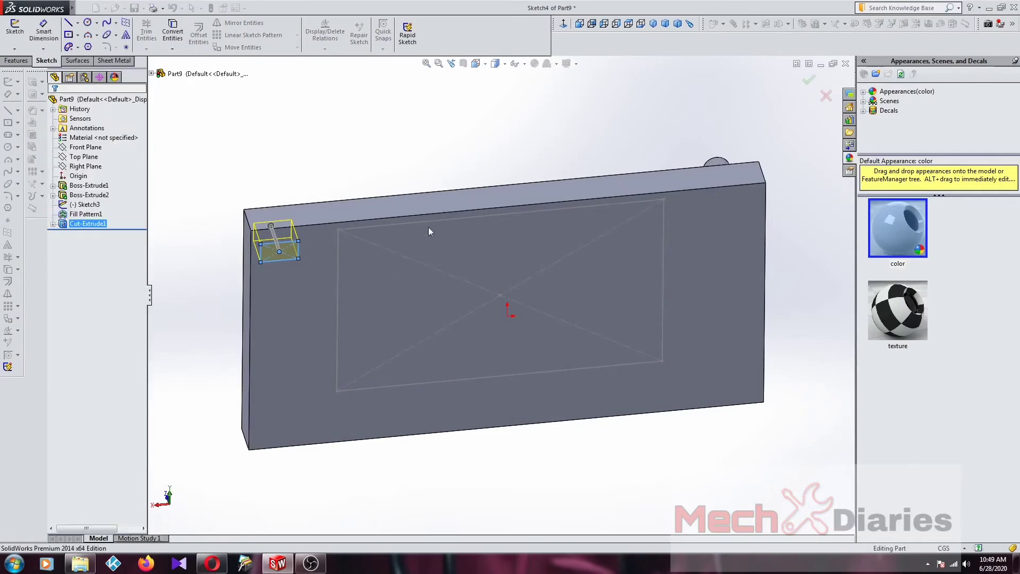
# Step: On the plate's back face, sketch a circle of about 45.6 cm radius centered on the origin and exit the sketch
pyautogui.click(440, 271)
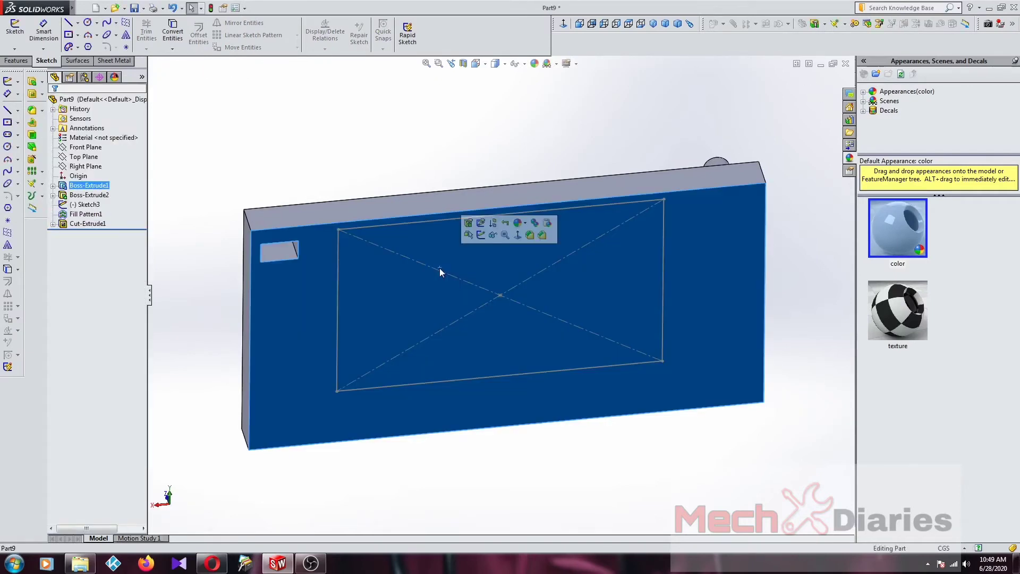
pyautogui.click(480, 235)
pyautogui.click(87, 22)
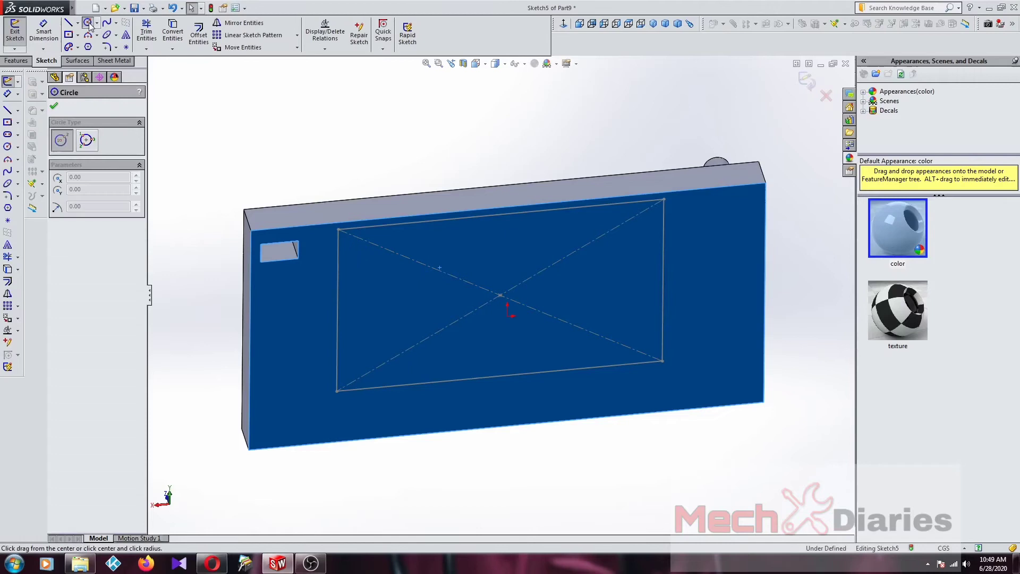
pyautogui.click(507, 316)
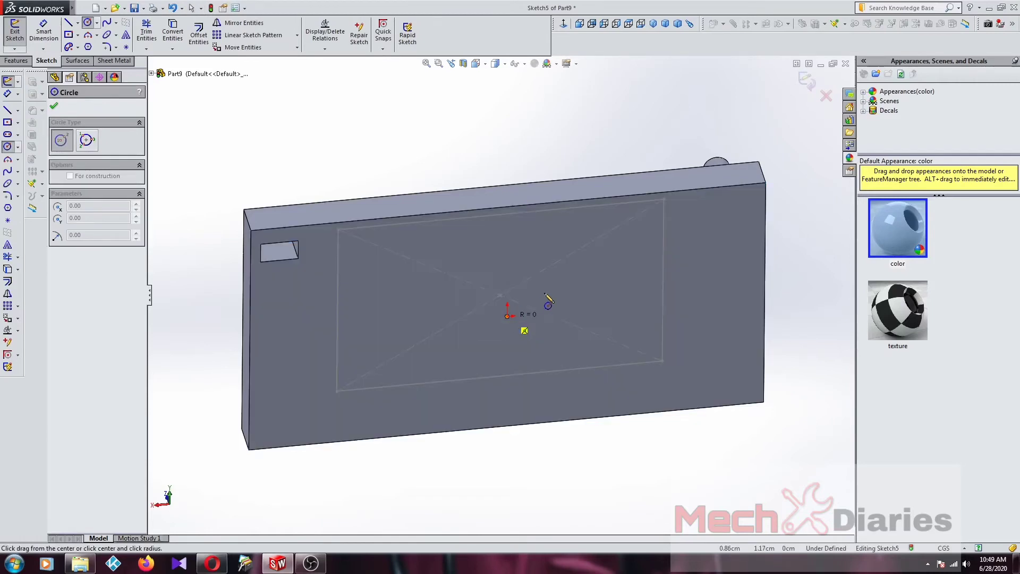
pyautogui.click(611, 257)
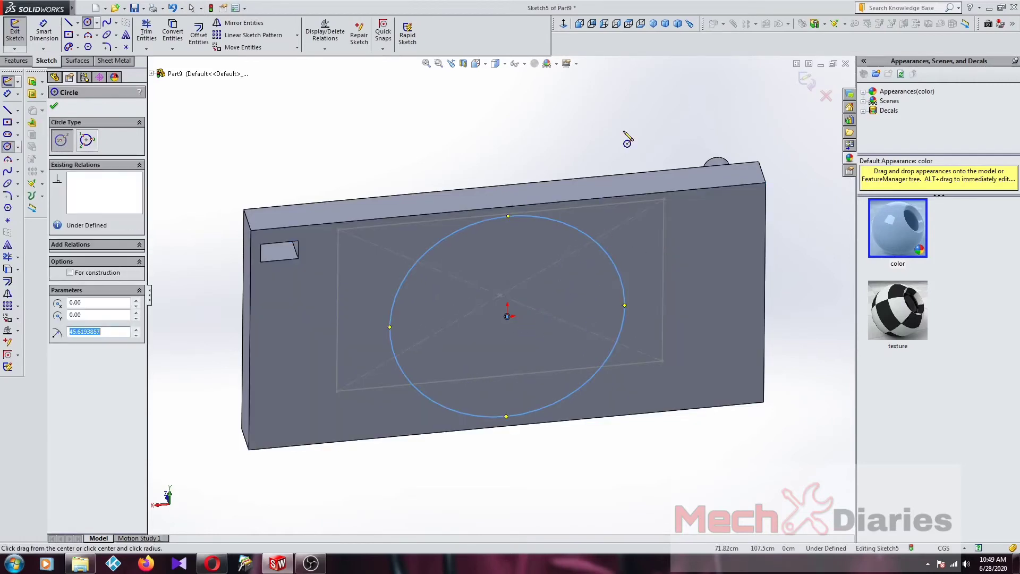
pyautogui.click(806, 81)
pyautogui.moveTo(579, 314)
pyautogui.mouseDown(button='middle')
pyautogui.moveTo(551, 222)
pyautogui.moveTo(555, 242)
pyautogui.mouseUp(button='middle')
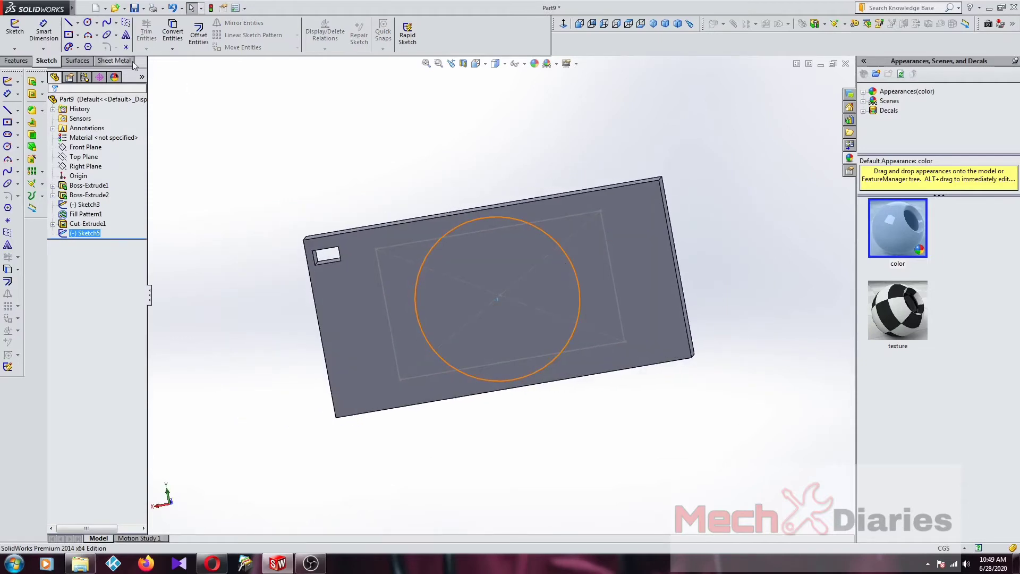
pyautogui.click(21, 61)
pyautogui.click(317, 49)
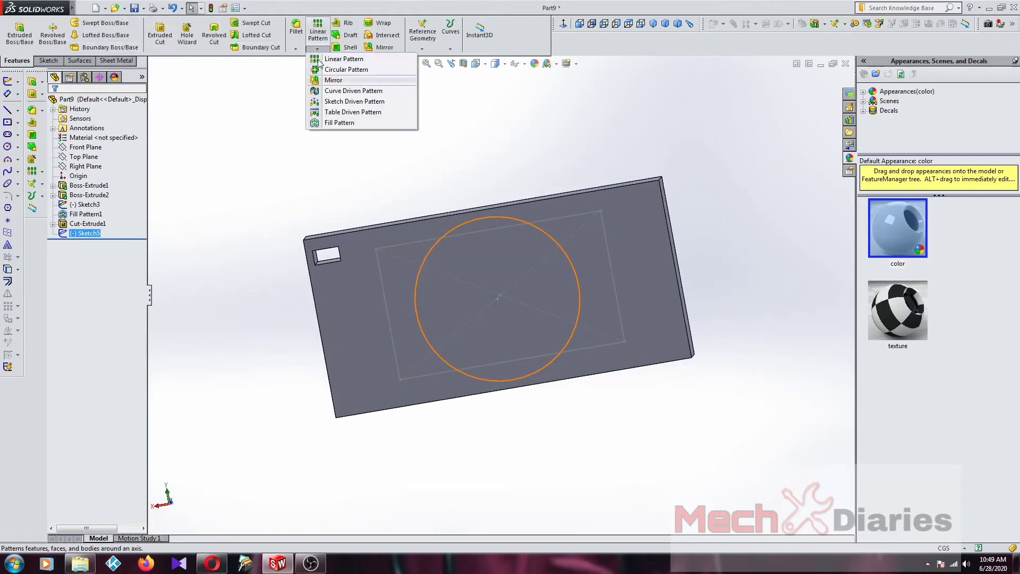
pyautogui.click(330, 111)
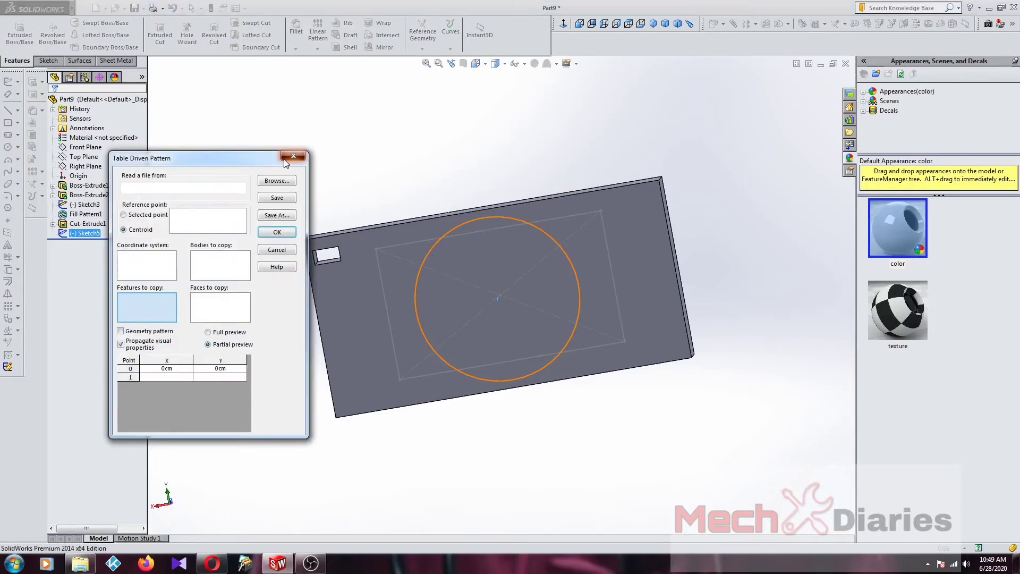
pyautogui.click(290, 159)
# Step: Start a Fill Pattern bounded by the circle sketch and select the small rectangular cut as the feature to pattern
pyautogui.click(317, 49)
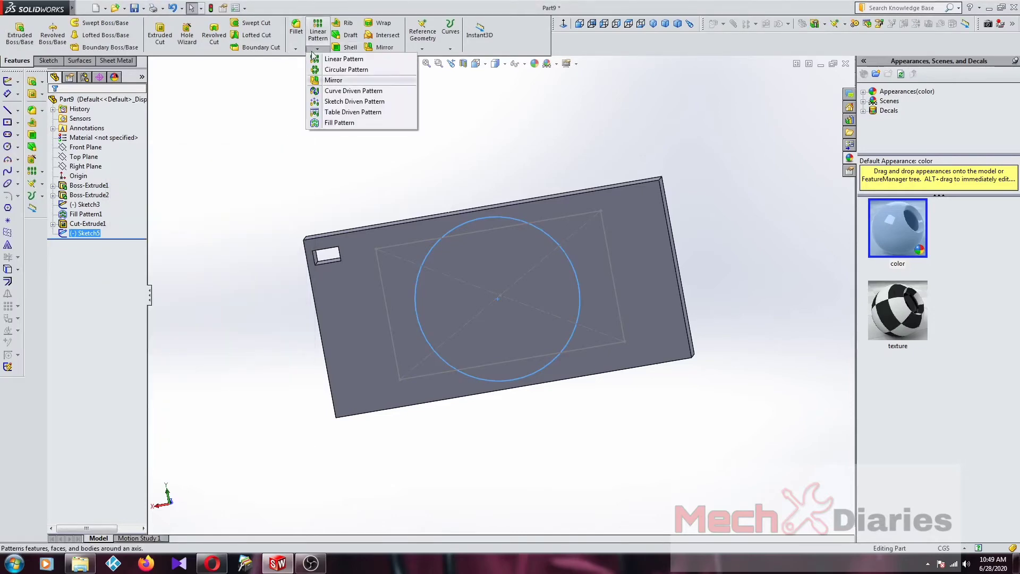
pyautogui.click(330, 123)
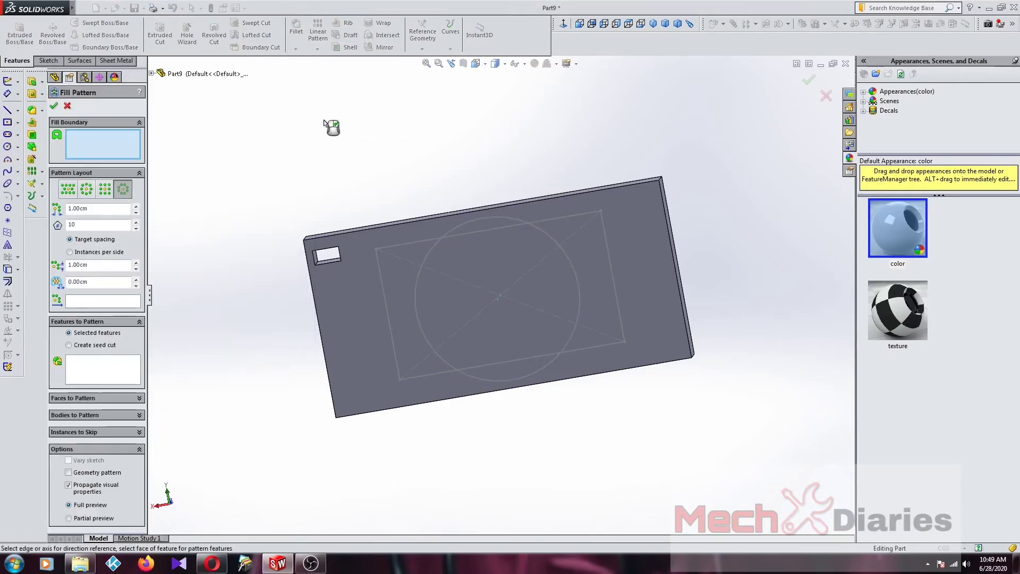
pyautogui.click(425, 258)
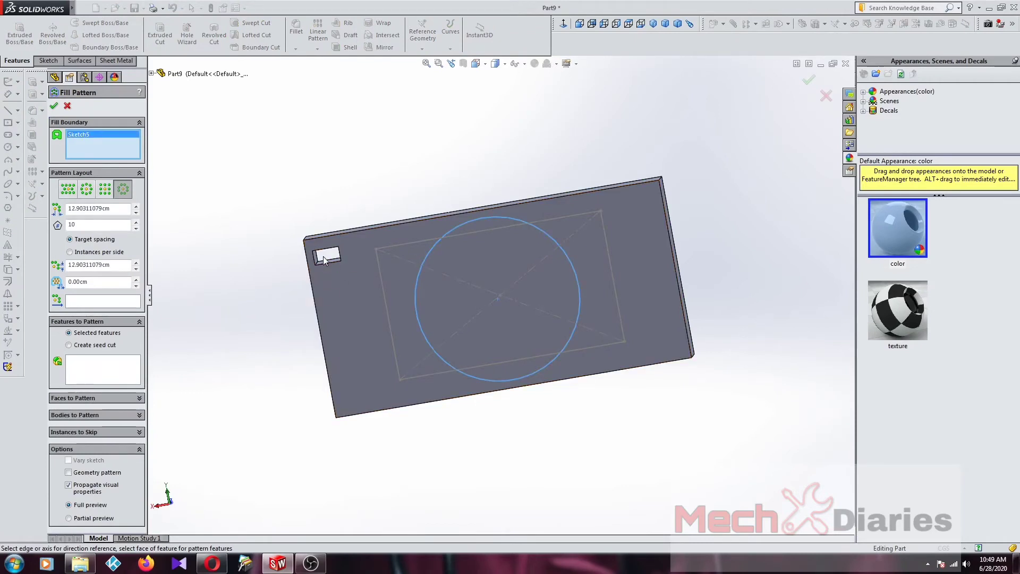
pyautogui.click(90, 368)
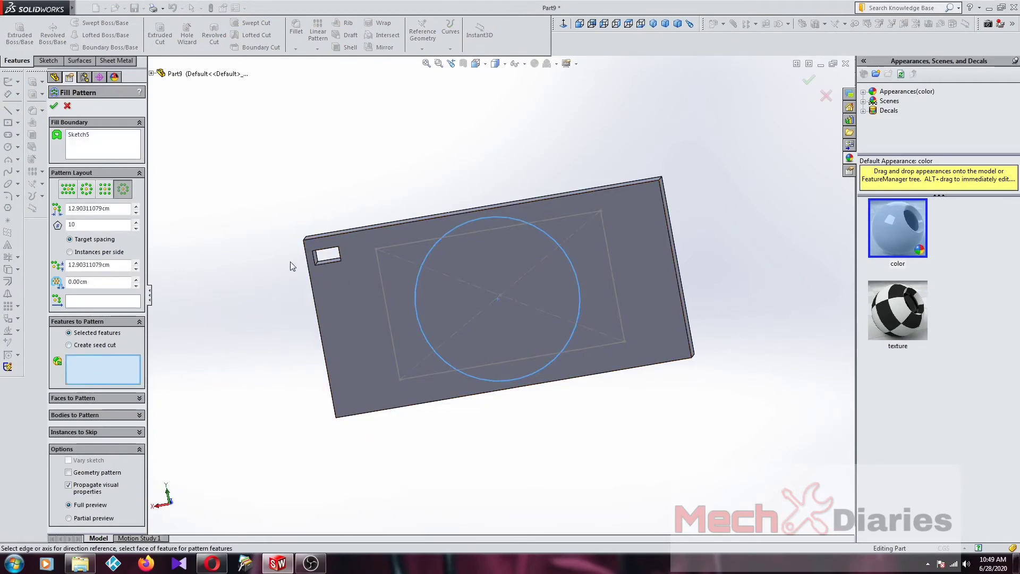
pyautogui.scroll(-3, 290, 262)
pyautogui.scroll(-3, 389, 282)
pyautogui.click(365, 257)
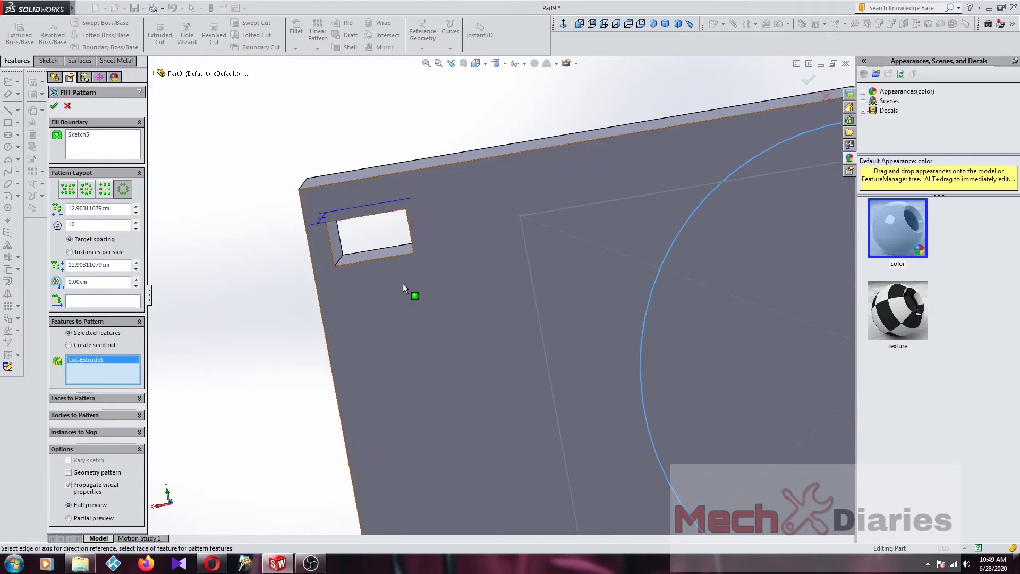
pyautogui.scroll(5, 654, 378)
pyautogui.moveTo(654, 378)
pyautogui.mouseDown(button='middle')
pyautogui.moveTo(685, 432)
pyautogui.moveTo(605, 380)
pyautogui.moveTo(641, 415)
pyautogui.moveTo(643, 381)
pyautogui.mouseUp(button='middle')
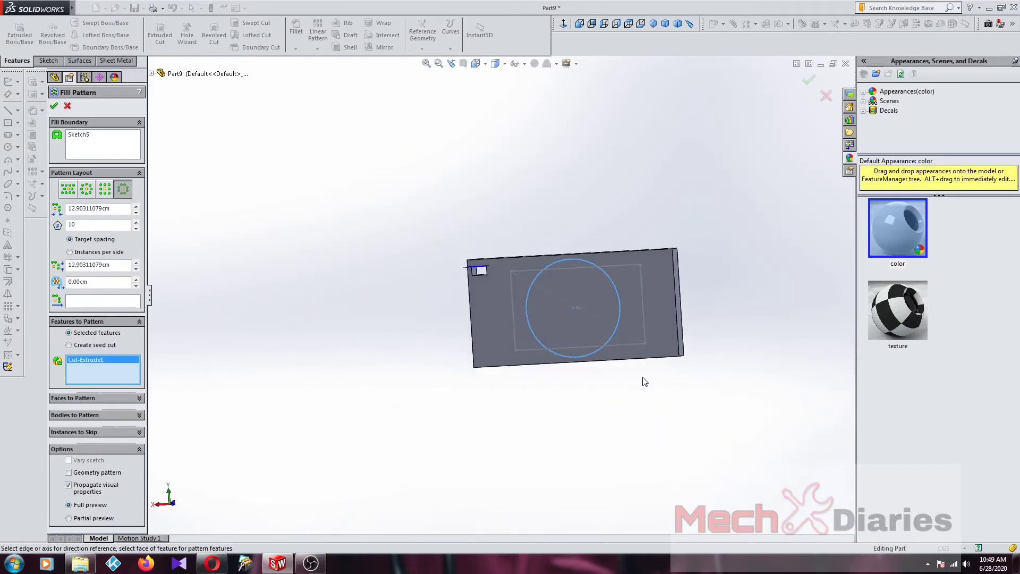
# Step: Switch the pattern to a created Circle seed cut centered on the boundary circle's center point, and try to accept it
pyautogui.click(70, 345)
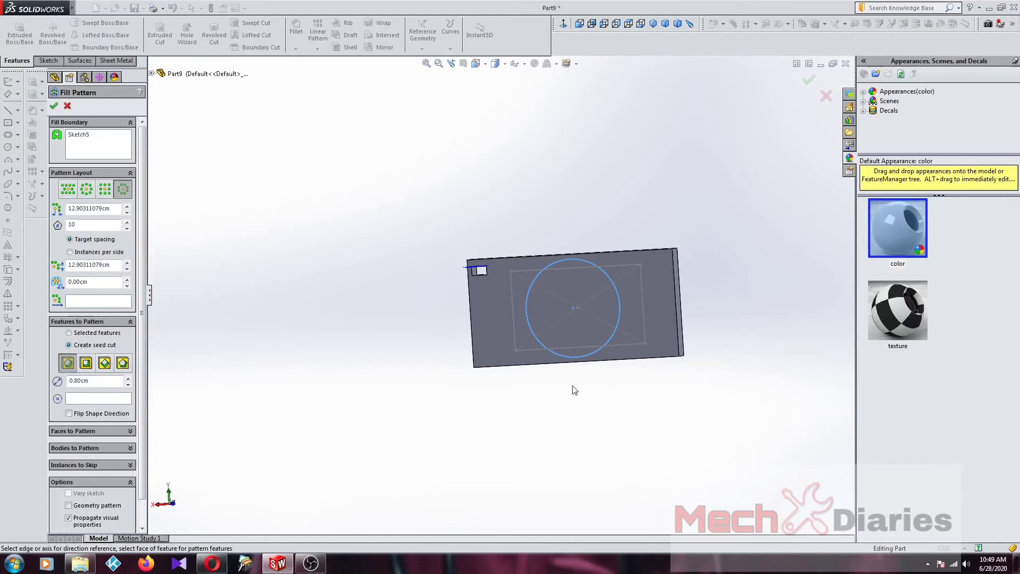
pyautogui.scroll(-3, 544, 373)
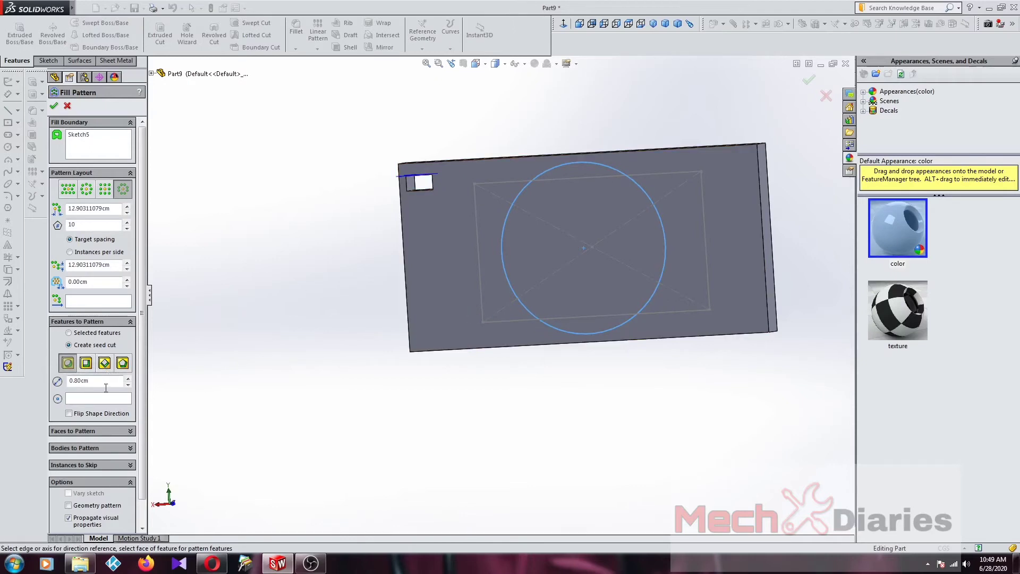
pyautogui.click(90, 400)
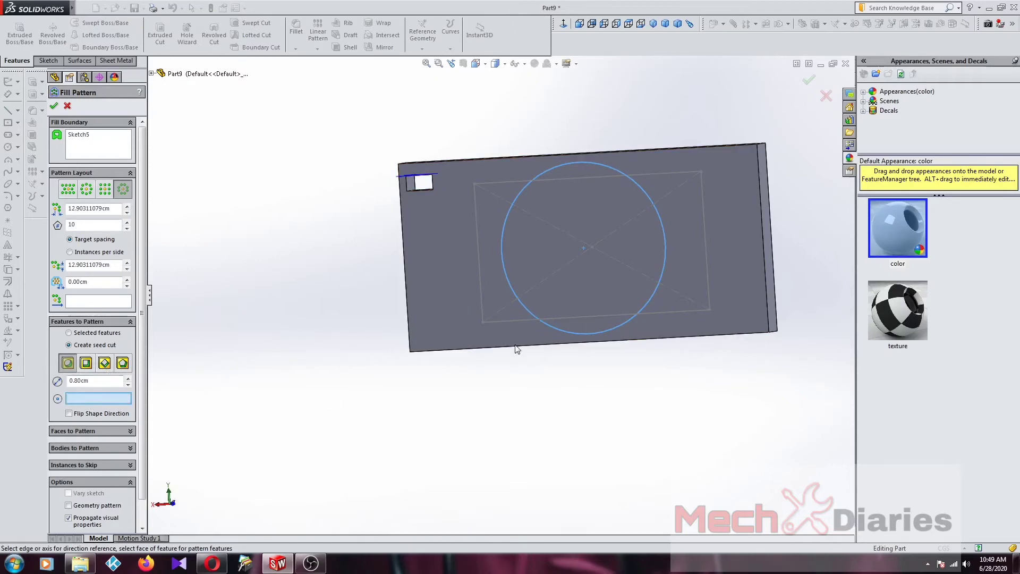
pyautogui.click(584, 248)
pyautogui.scroll(2, 557, 362)
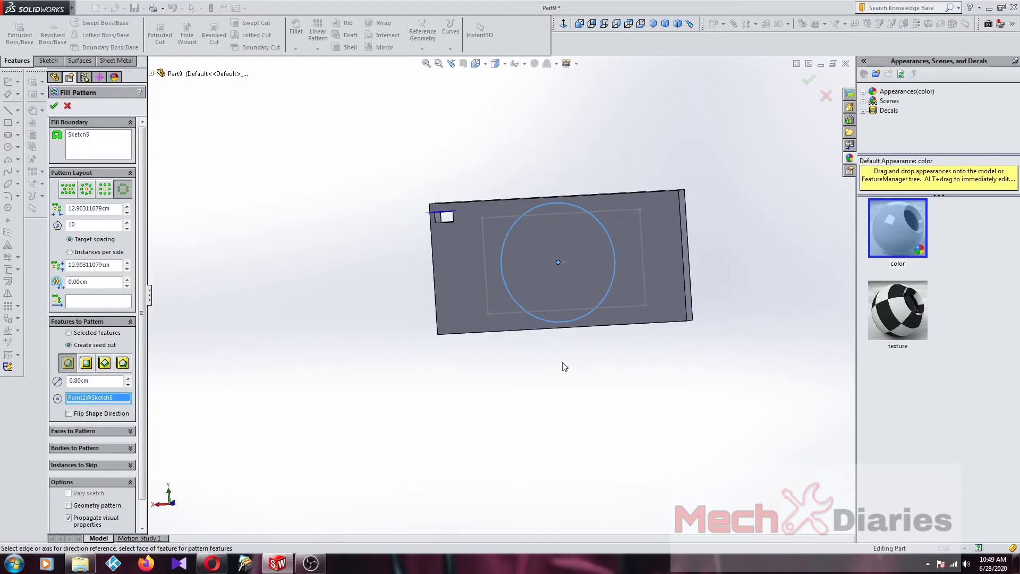
pyautogui.scroll(-3, 583, 287)
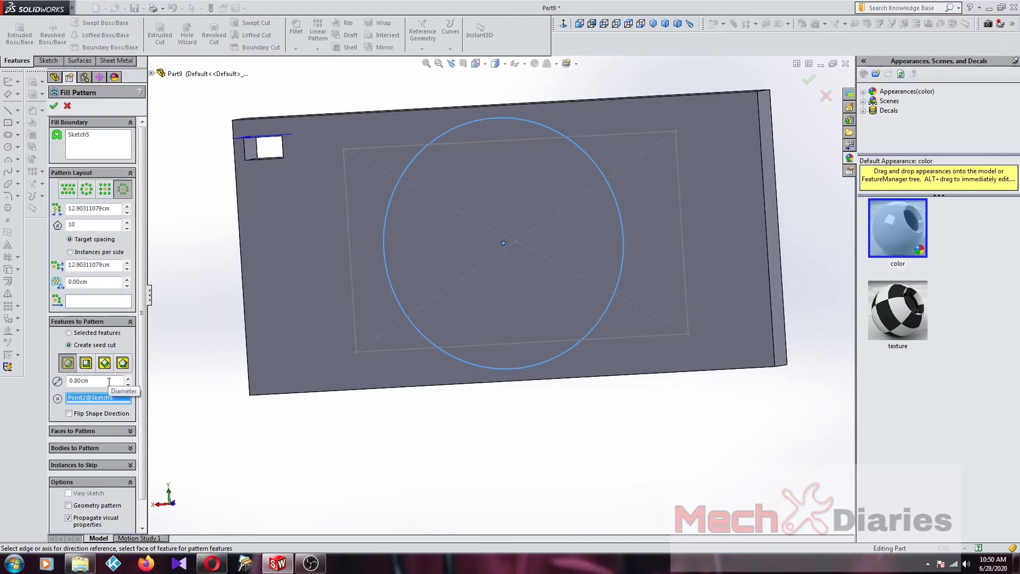
pyautogui.click(54, 107)
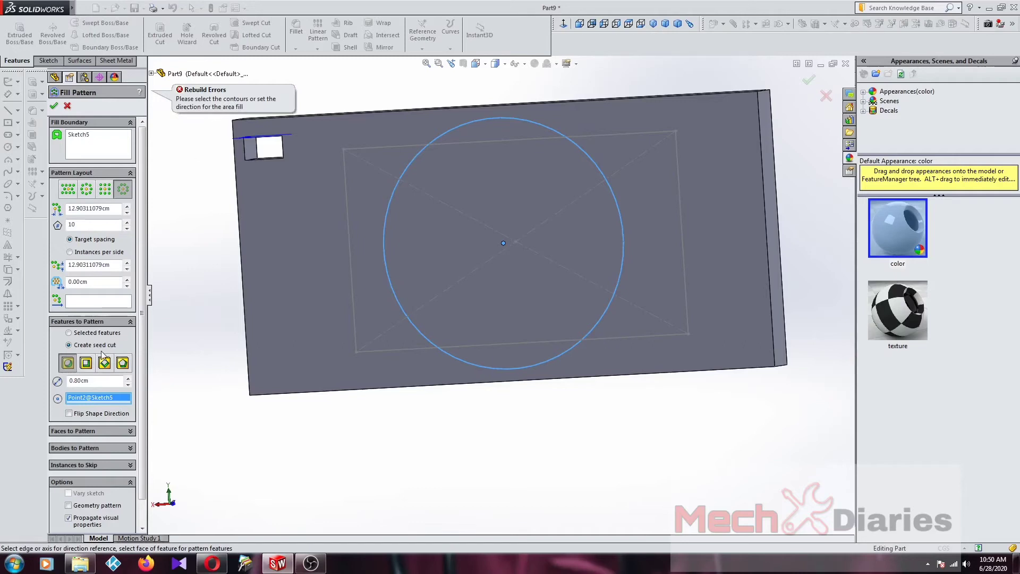
# Step: Set the plate's long lower edge as the pattern direction
pyautogui.click(73, 302)
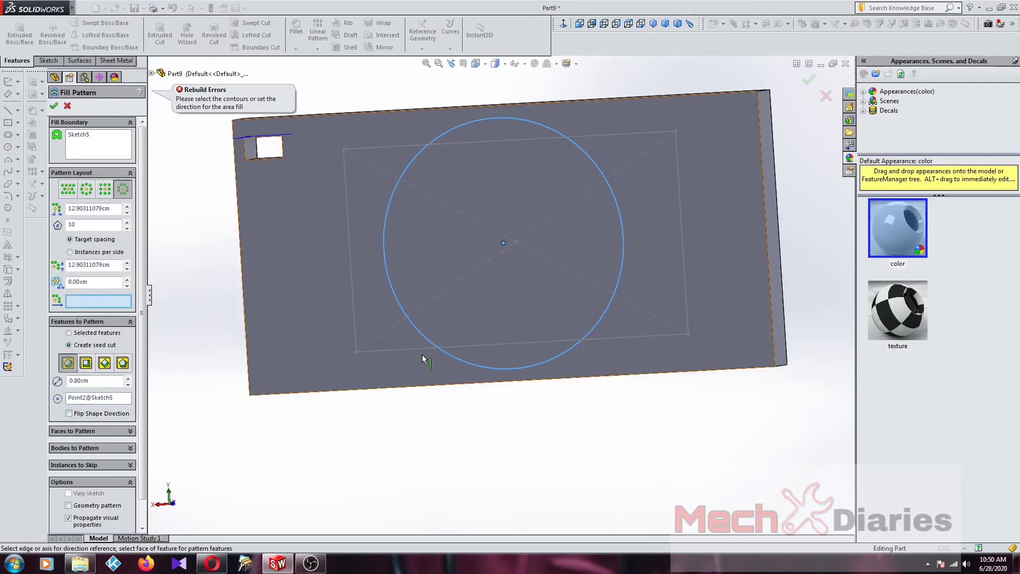
pyautogui.click(442, 389)
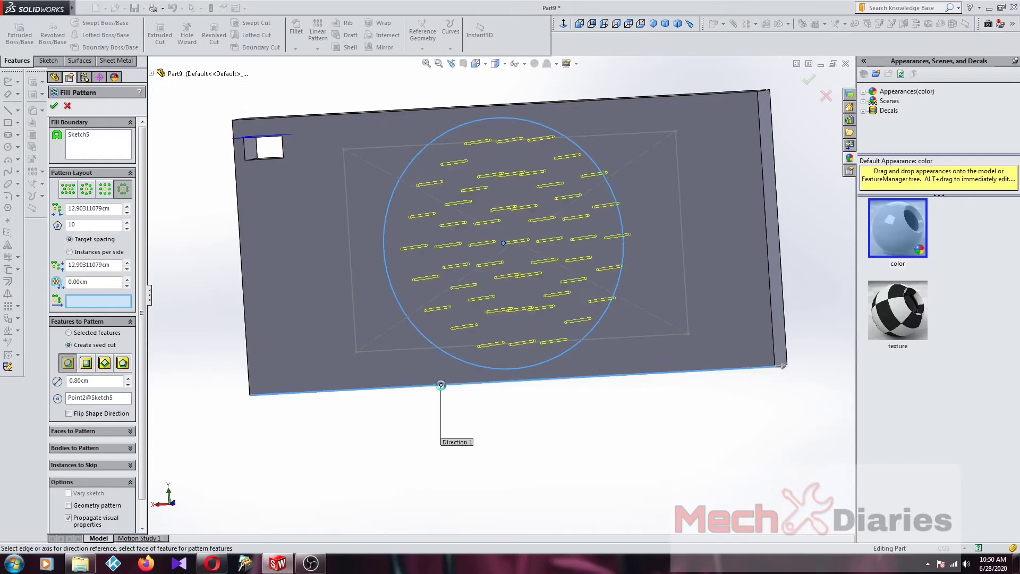
pyautogui.moveTo(542, 393)
pyautogui.mouseDown(button='middle')
pyautogui.moveTo(582, 405)
pyautogui.moveTo(553, 398)
pyautogui.mouseUp(button='middle')
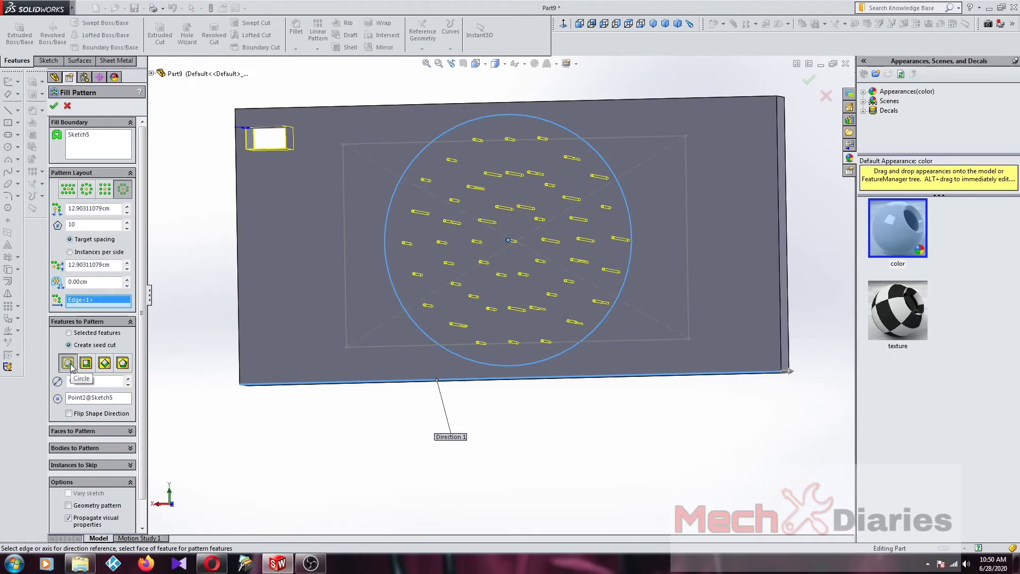
# Step: Preview the Square and Diamond seed cut shapes, choose the Polygon shape, and accept the fill pattern
pyautogui.click(87, 366)
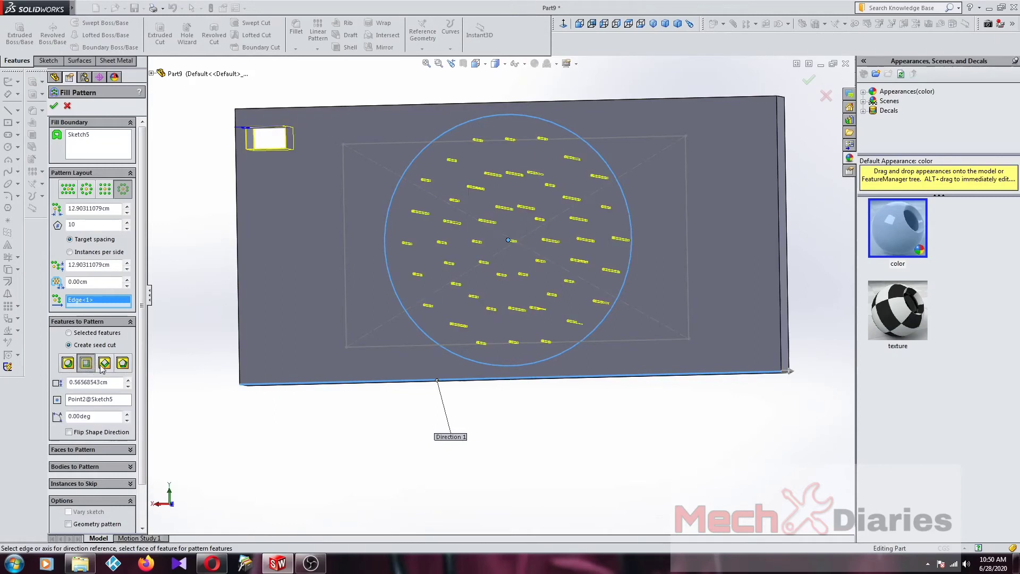
pyautogui.click(104, 363)
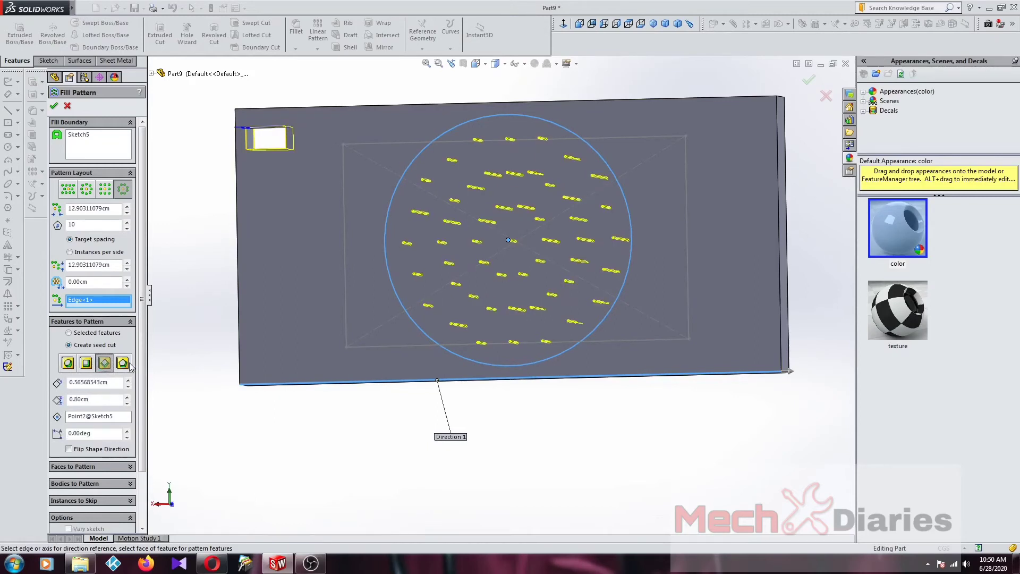
pyautogui.click(127, 364)
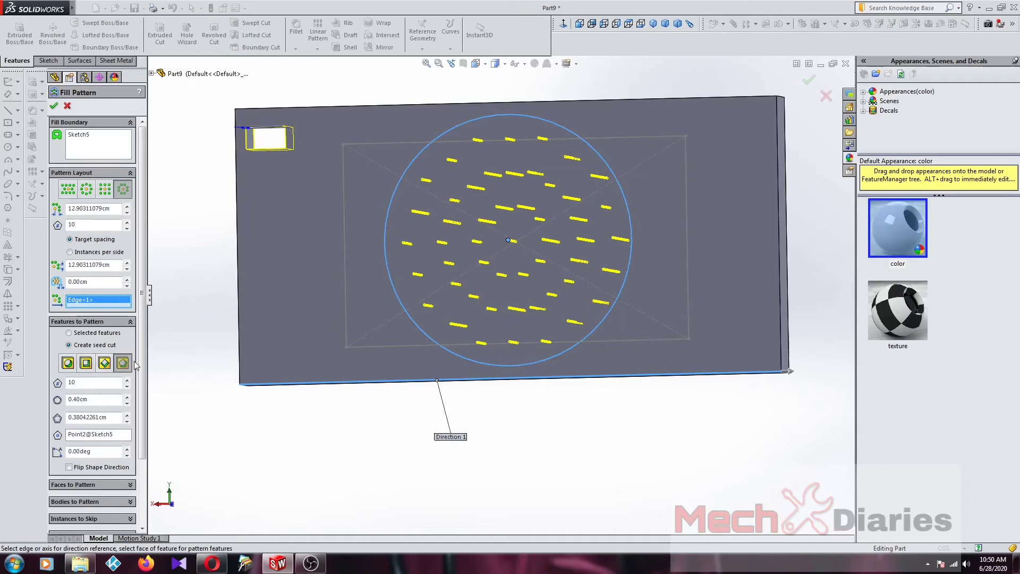
pyautogui.click(56, 106)
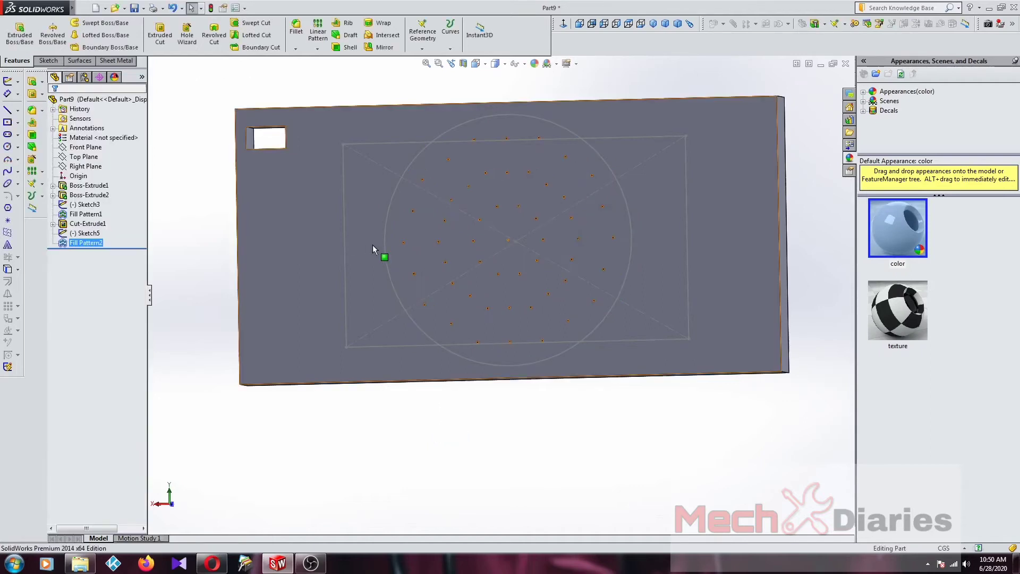
# Step: Reopen the circular-boundary fill pattern for editing, preview the Circle seed cut, and switch back to patterning the selected rectangular cut
pyautogui.moveTo(372, 247); pyautogui.dragTo(452, 253, button='middle')
pyautogui.scroll(-10, 452, 252)
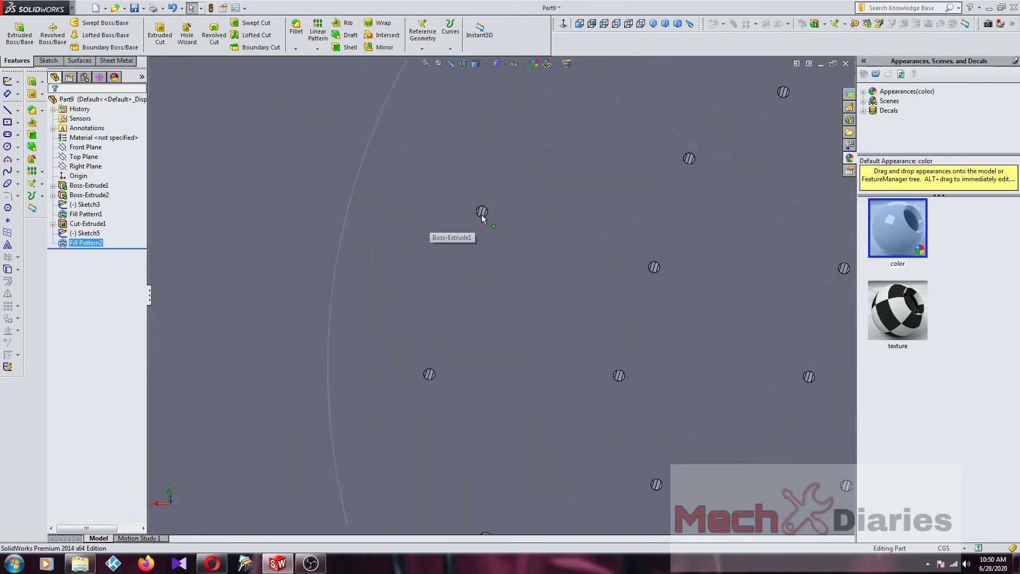
pyautogui.moveTo(484, 281); pyautogui.dragTo(490, 248, button='middle')
pyautogui.scroll(6, 489, 248)
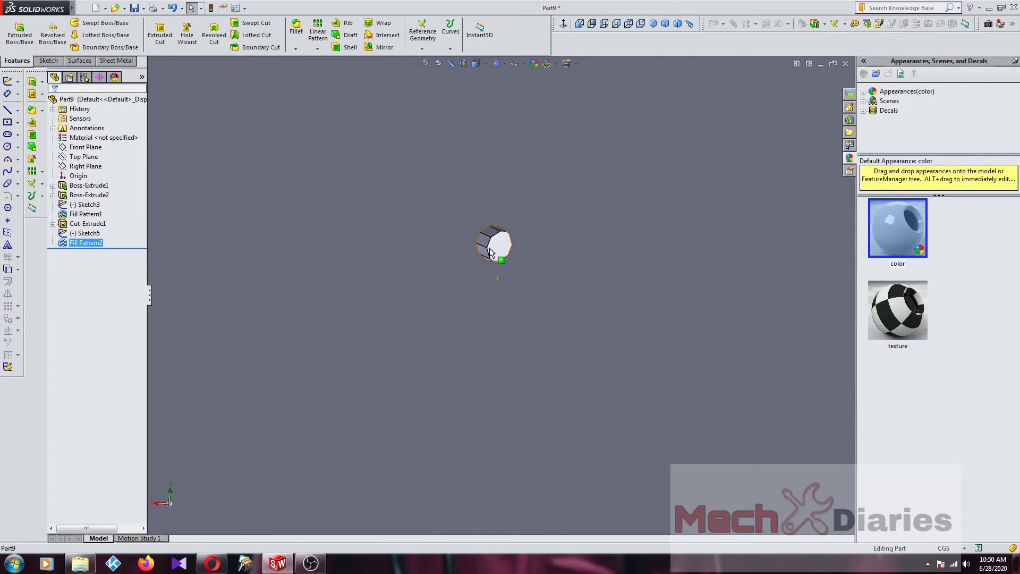
pyautogui.rightClick(76, 244)
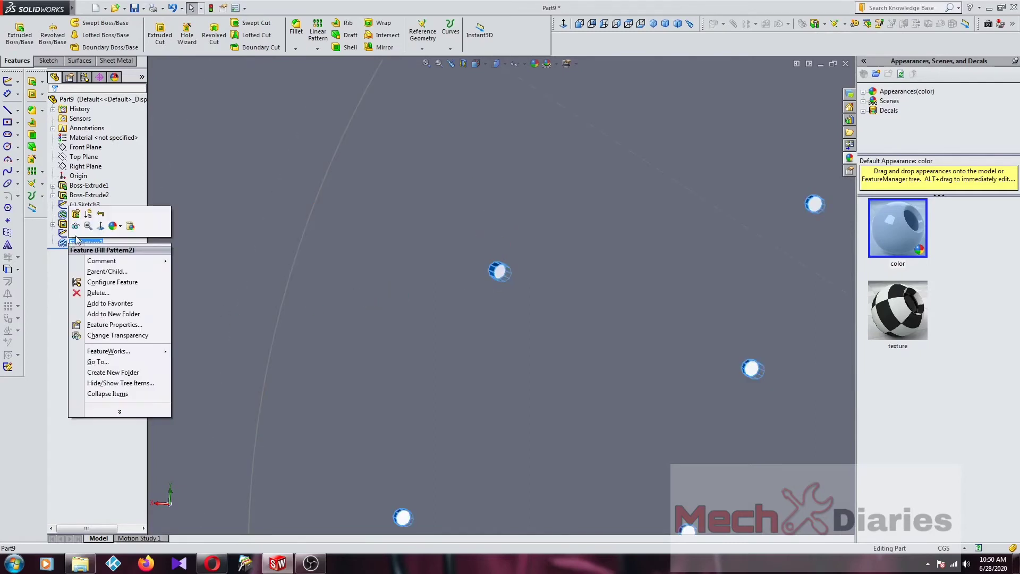
pyautogui.click(76, 215)
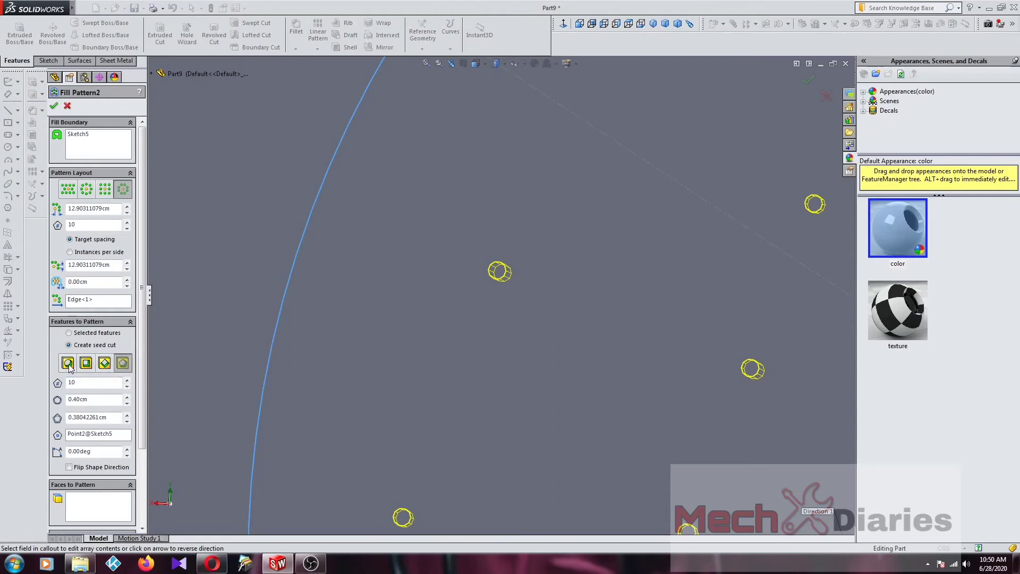
pyautogui.click(68, 363)
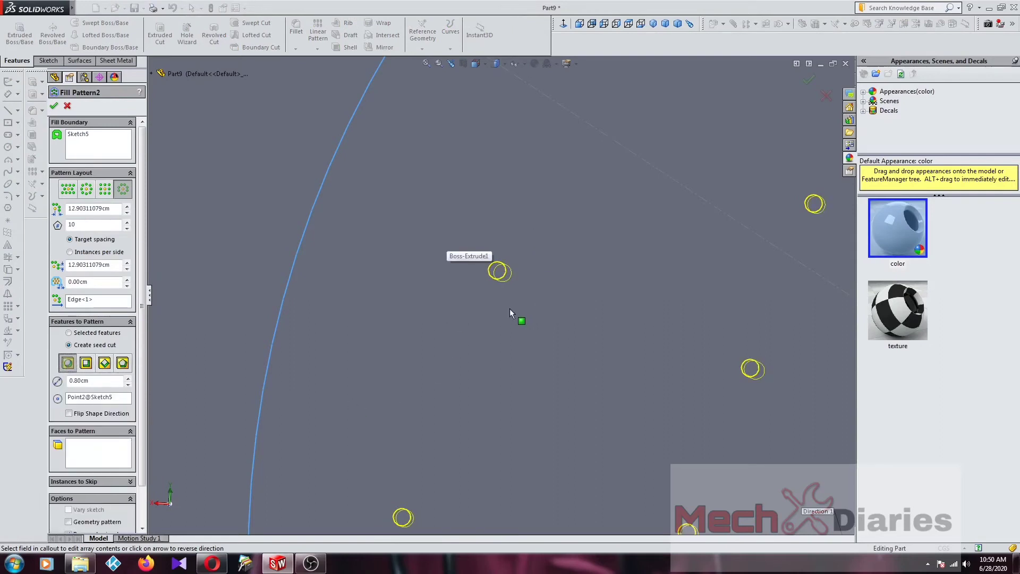
pyautogui.click(69, 333)
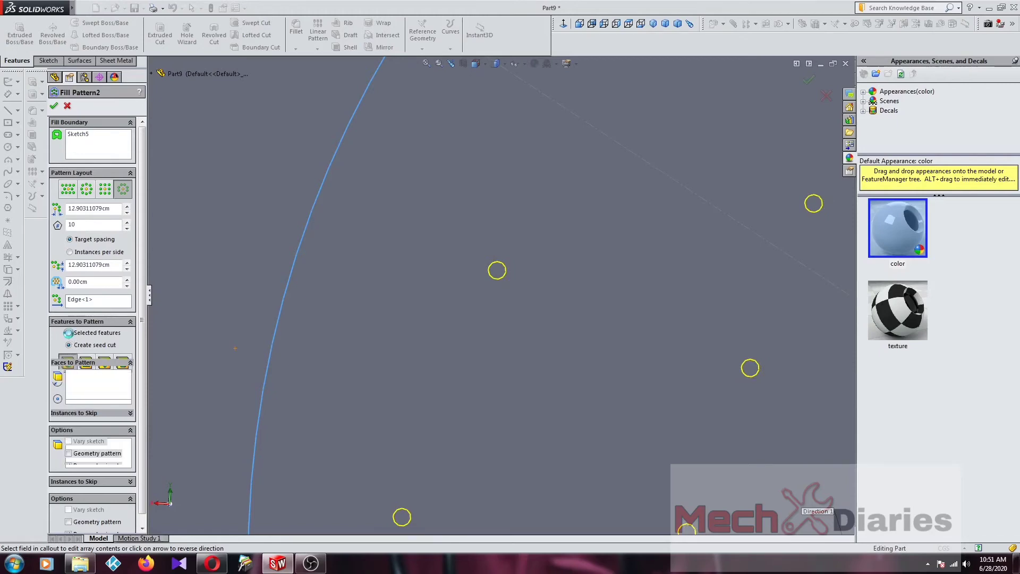
pyautogui.scroll(5, 384, 435)
pyautogui.moveTo(480, 422); pyautogui.dragTo(513, 414, button='middle')
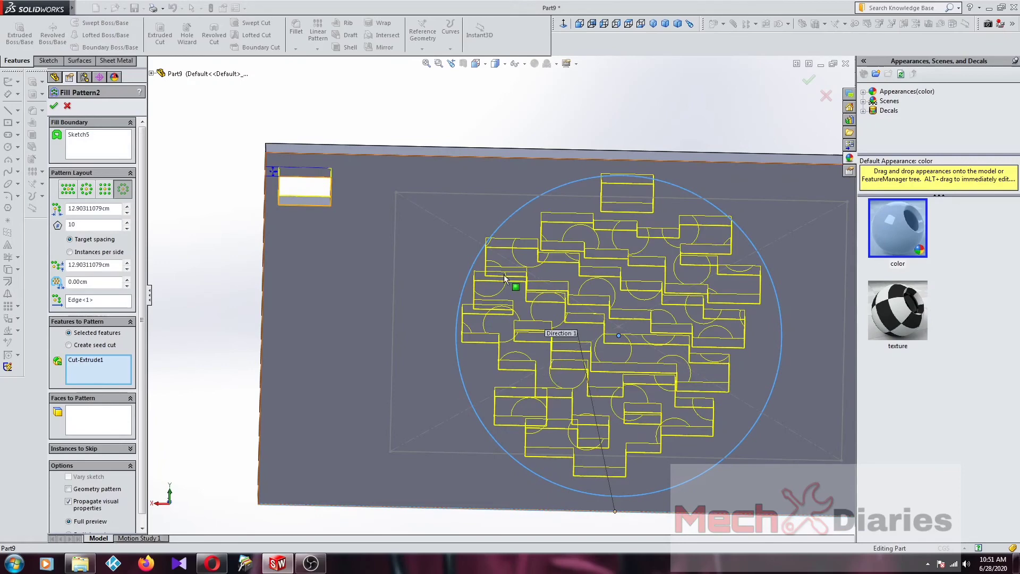
# Step: Set the Polygon pattern layout to 3 sides
pyautogui.doubleClick(83, 226)
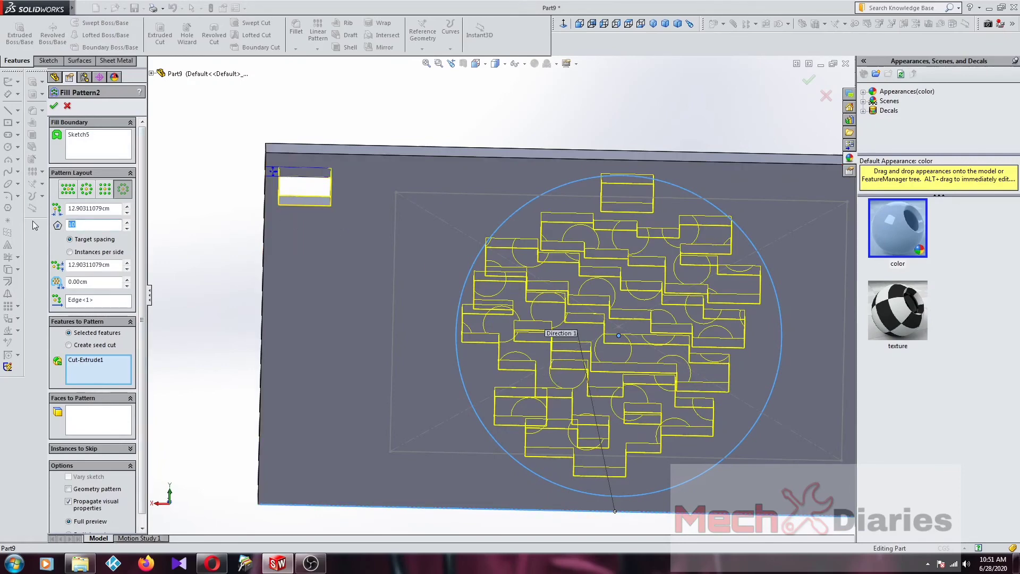
pyautogui.click(121, 190)
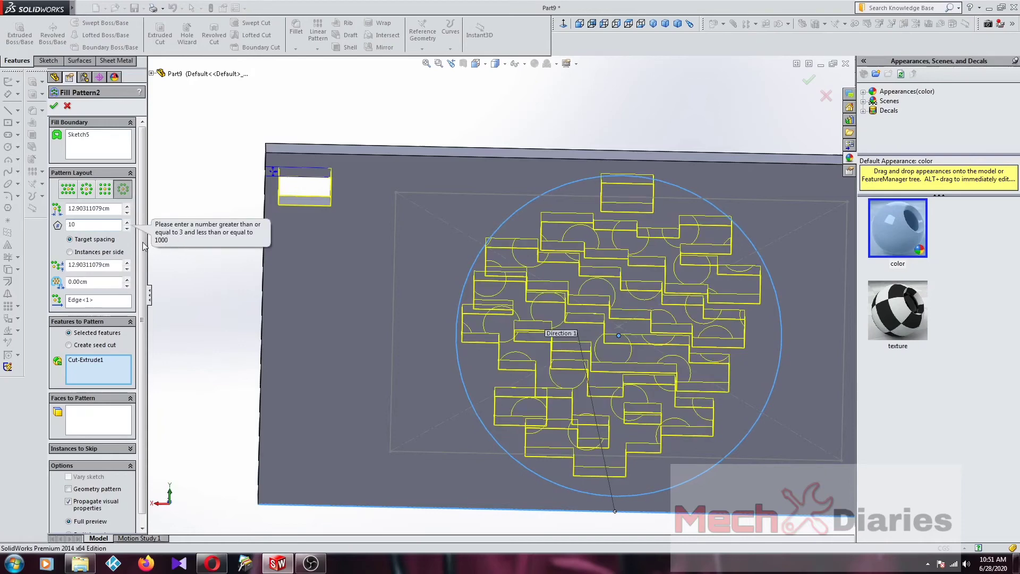
pyautogui.doubleClick(79, 230)
pyautogui.write('3')
# Step: Examine the three-sided layout's cut preview inside the circular boundary, both up close and across the whole plate
pyautogui.scroll(-8, 543, 330)
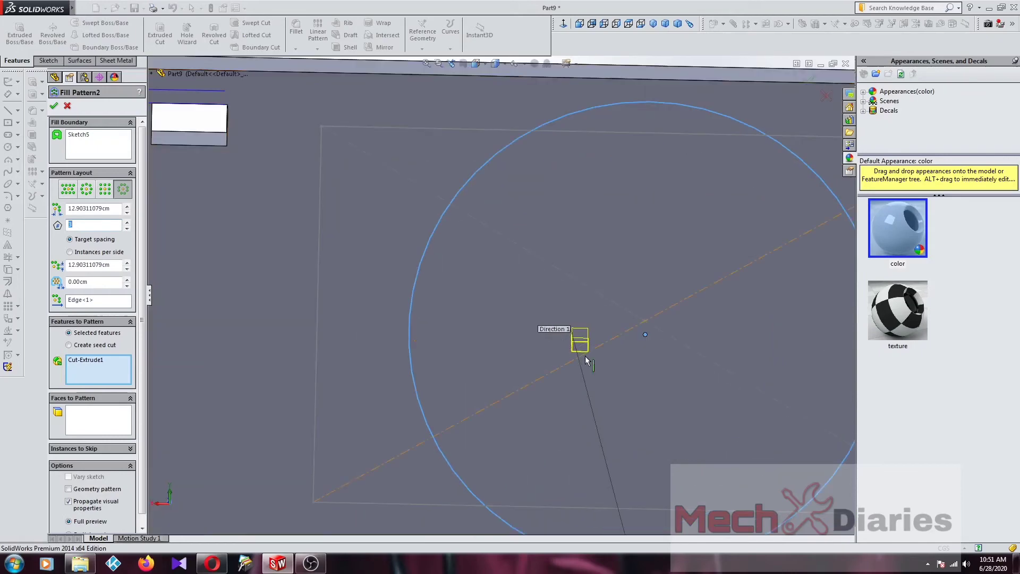
pyautogui.moveTo(532, 325)
pyautogui.mouseDown(button='middle')
pyautogui.moveTo(521, 300)
pyautogui.moveTo(537, 327)
pyautogui.mouseUp(button='middle')
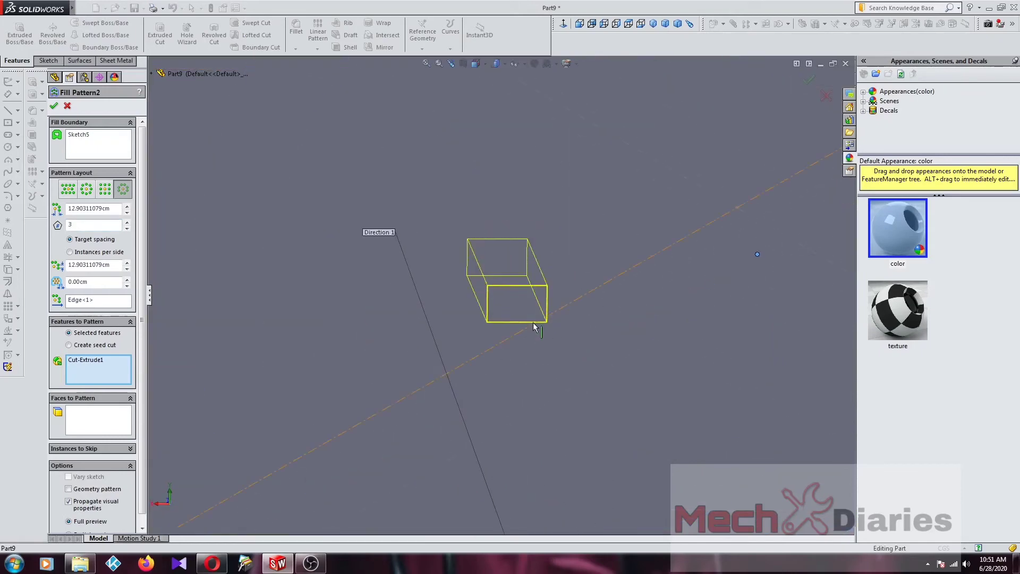
pyautogui.scroll(10, 521, 346)
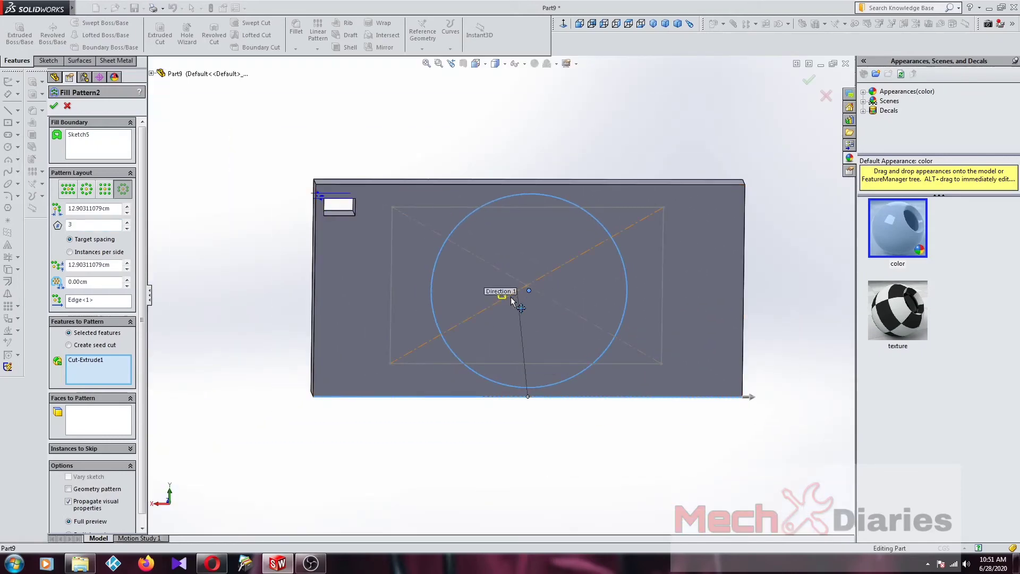
pyautogui.scroll(4, 501, 295)
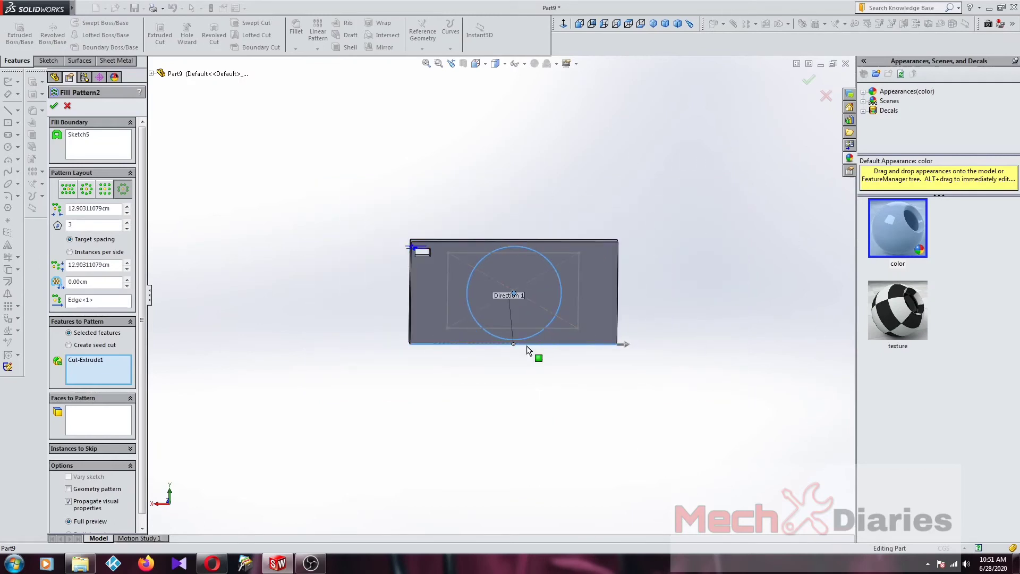
pyautogui.scroll(-5, 507, 291)
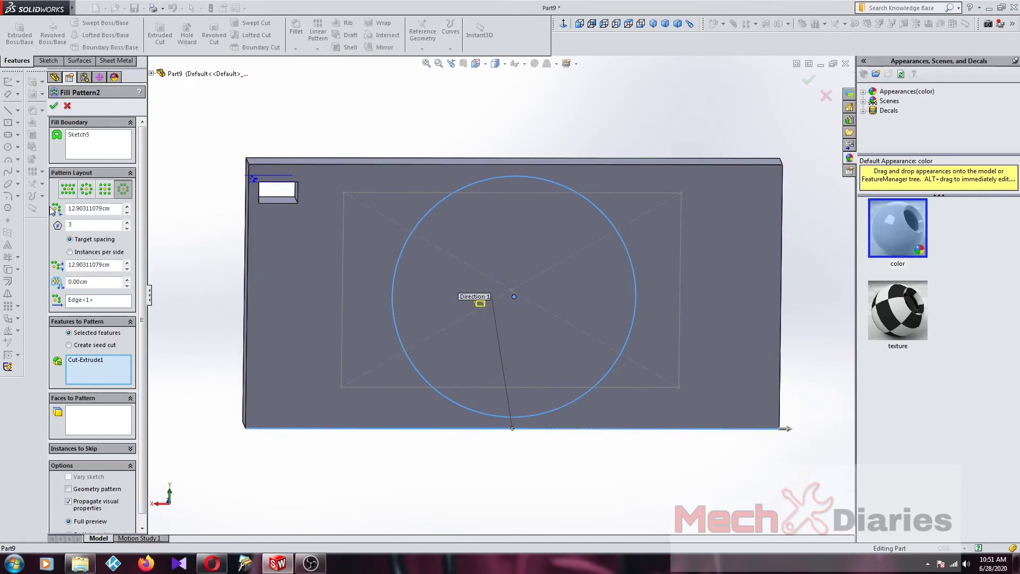
pyautogui.scroll(-4, 487, 308)
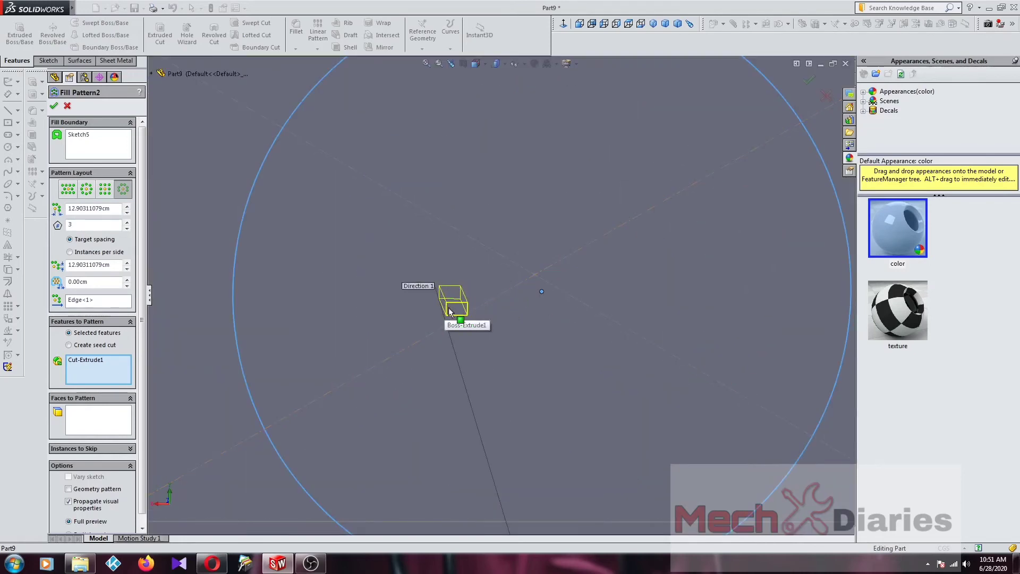
pyautogui.scroll(8, 525, 327)
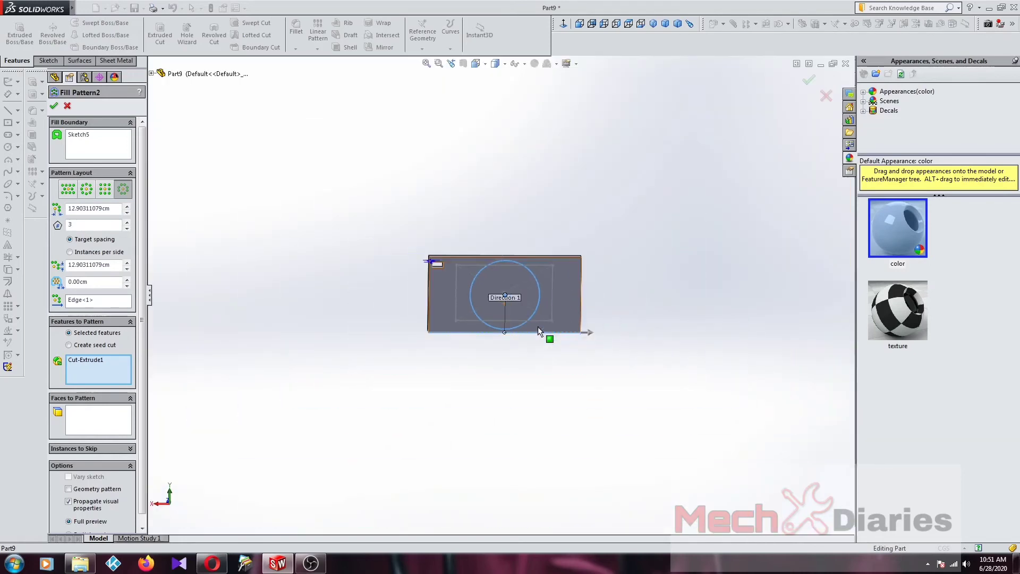
# Step: Check the three-sided layout of the rectangular cut inside the circular boundary and close the fill pattern edit
pyautogui.scroll(-10, 521, 246)
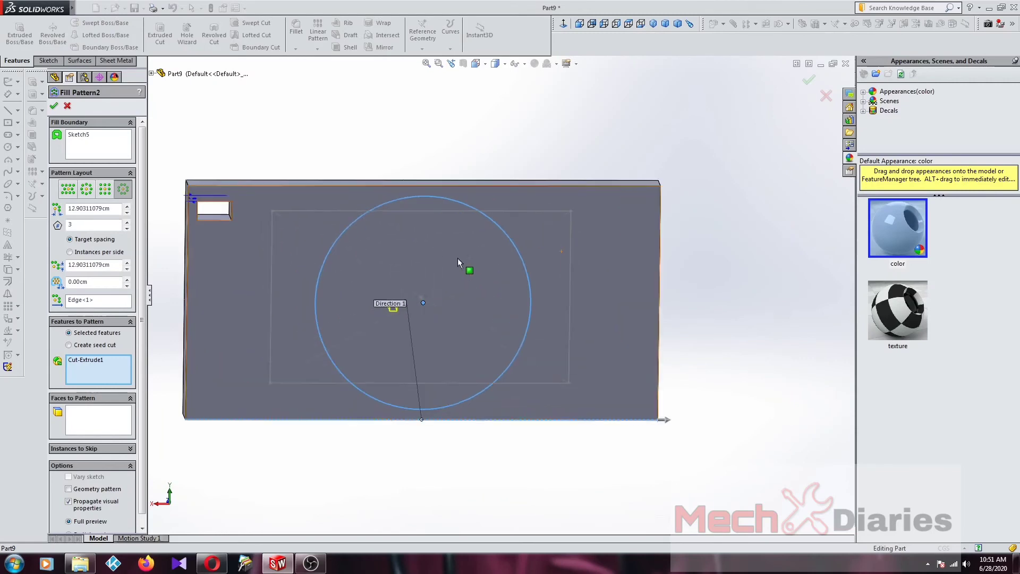
pyautogui.scroll(6, 446, 374)
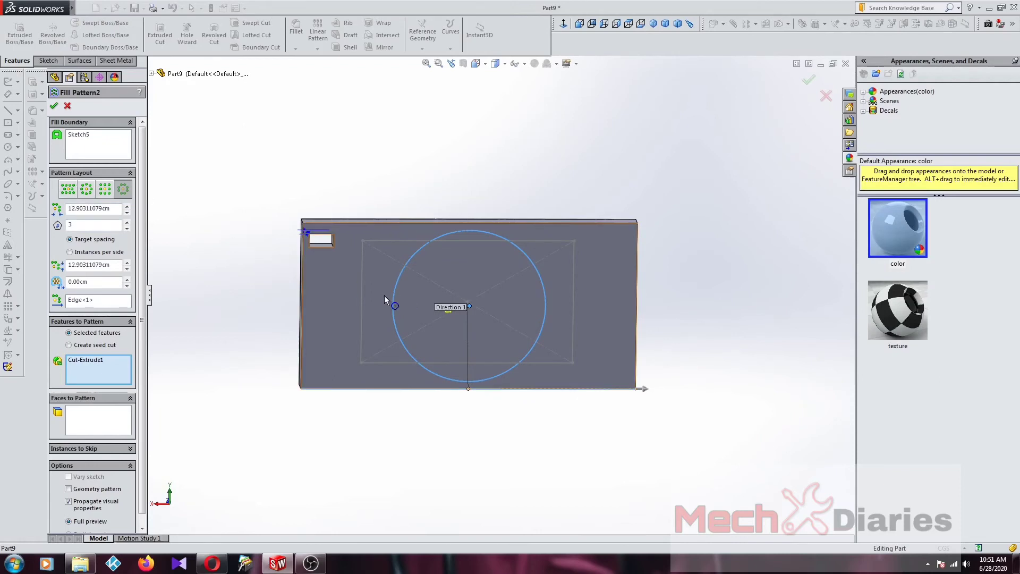
pyautogui.scroll(-3, 384, 294)
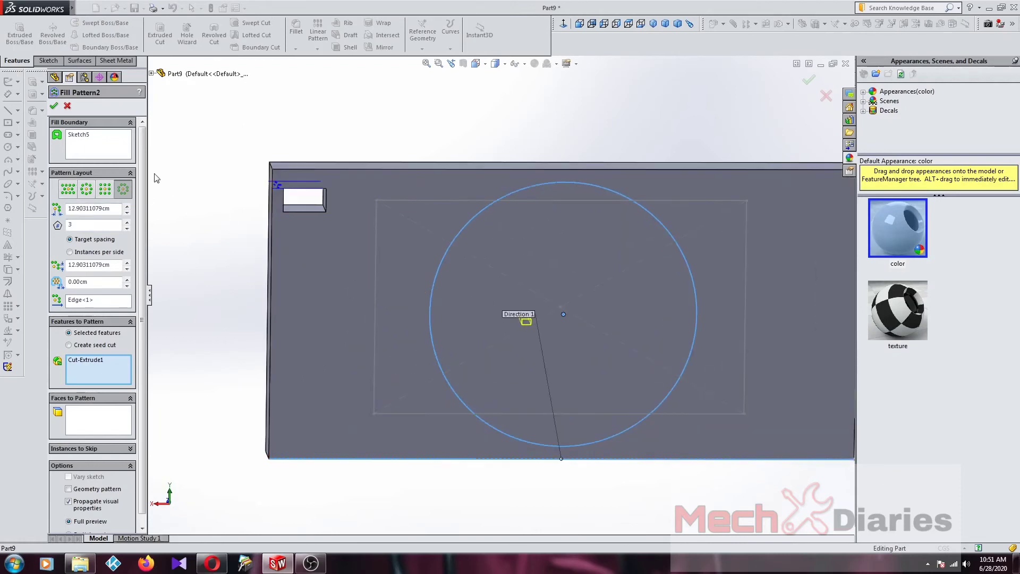
pyautogui.click(54, 105)
# Step: Colour the lower inner face of the rectangular cut yellow with RGB 244, 255, 39
pyautogui.scroll(1, 532, 348)
pyautogui.scroll(-3, 412, 289)
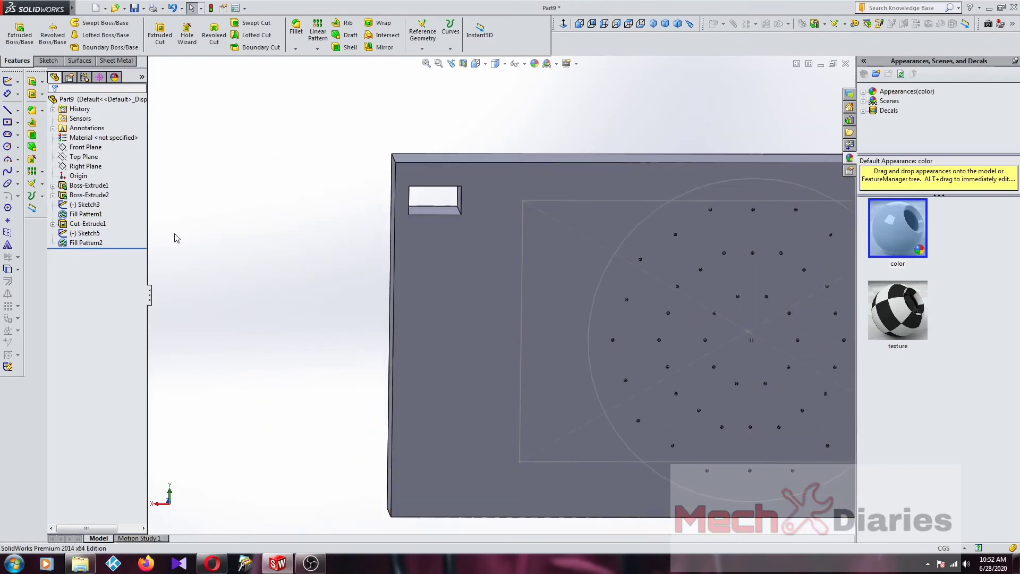
pyautogui.rightClick(429, 211)
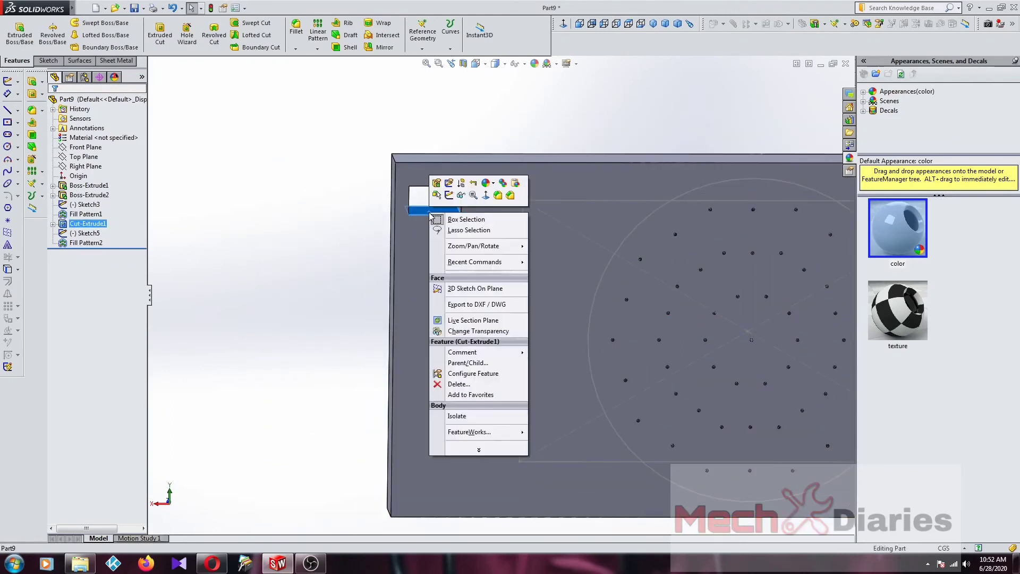
pyautogui.click(487, 183)
pyautogui.click(504, 205)
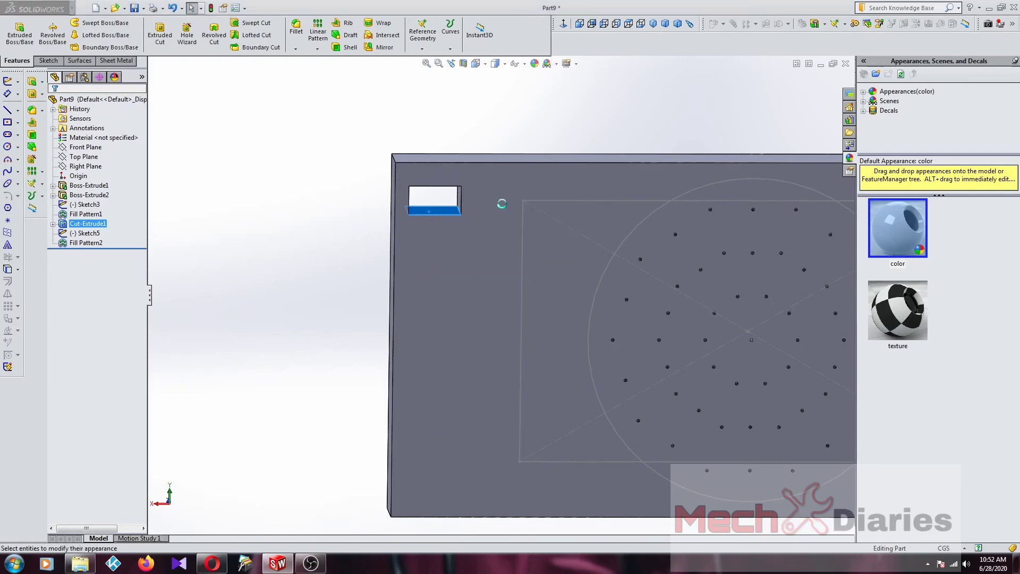
pyautogui.click(79, 365)
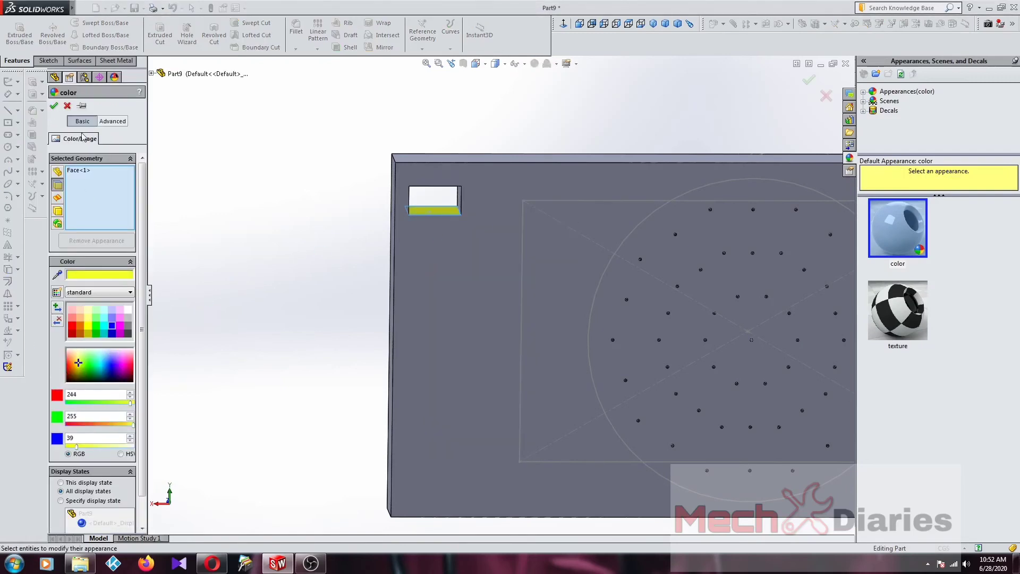
pyautogui.click(54, 105)
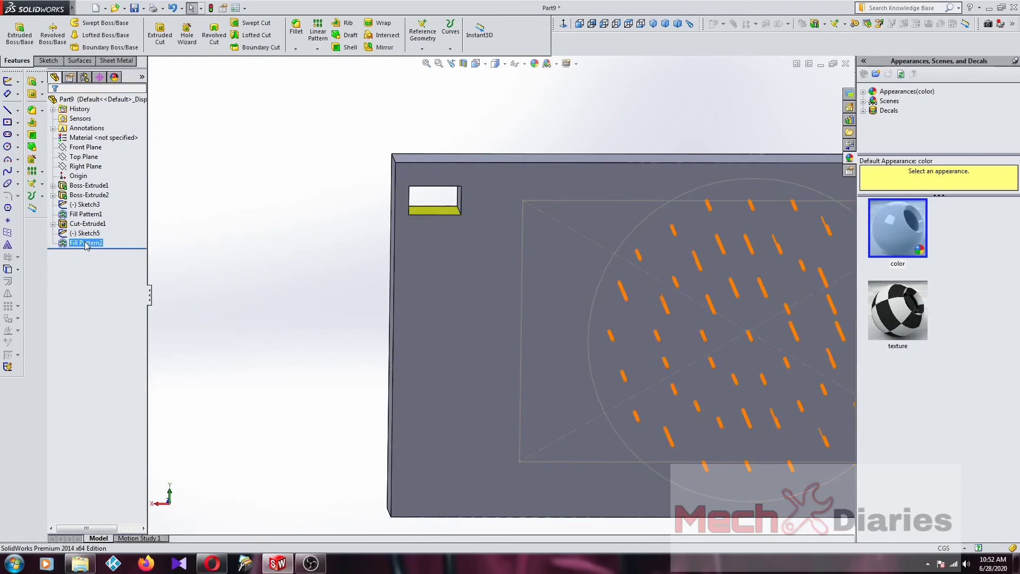
# Step: Reopen the circular-boundary fill pattern for editing, keep Propagate visual properties enabled, and accept the pattern
pyautogui.rightClick(85, 231)
pyautogui.click(205, 262)
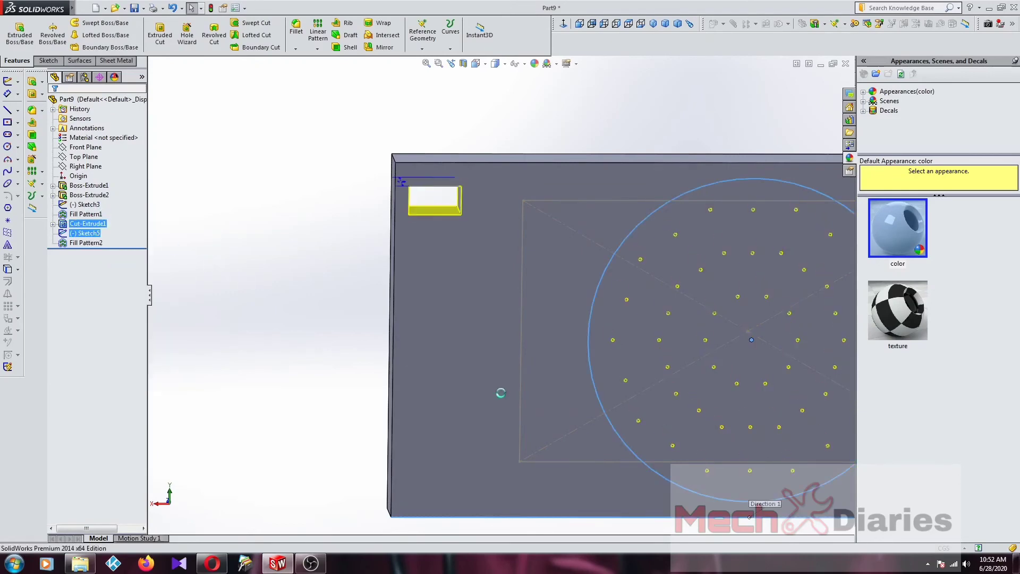
pyautogui.moveTo(143, 413); pyautogui.dragTo(142, 489)
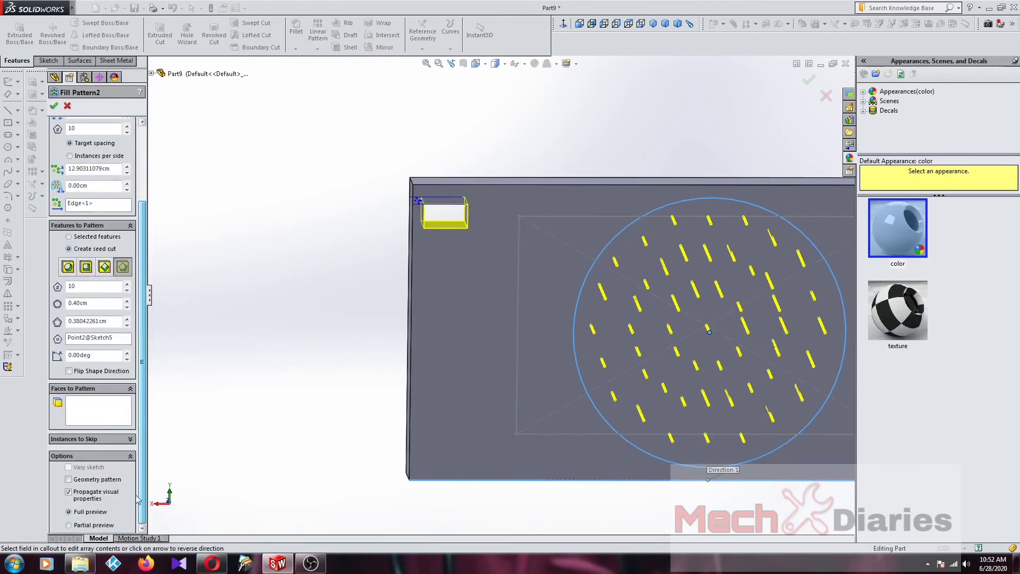
pyautogui.click(68, 491)
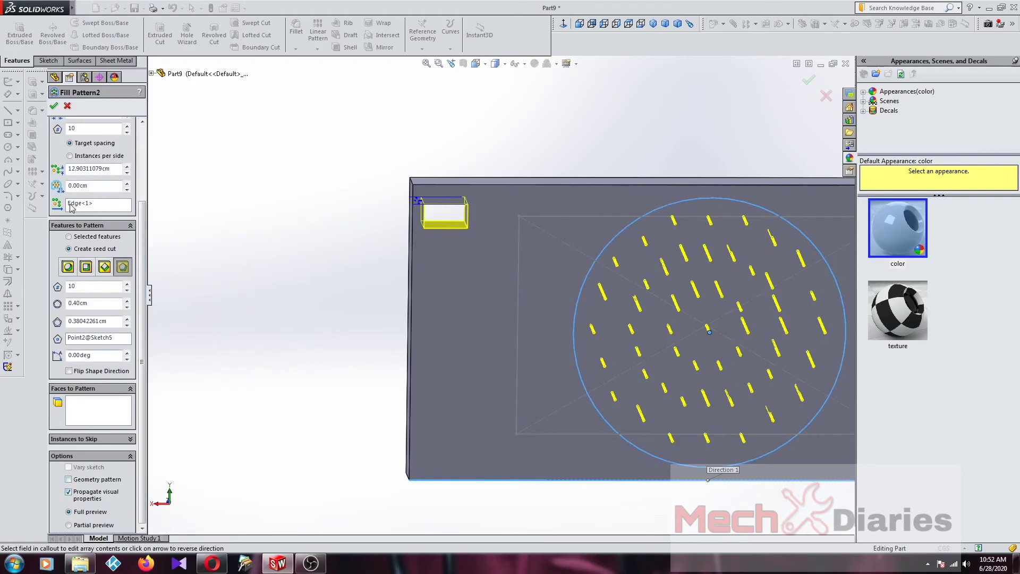
pyautogui.click(54, 106)
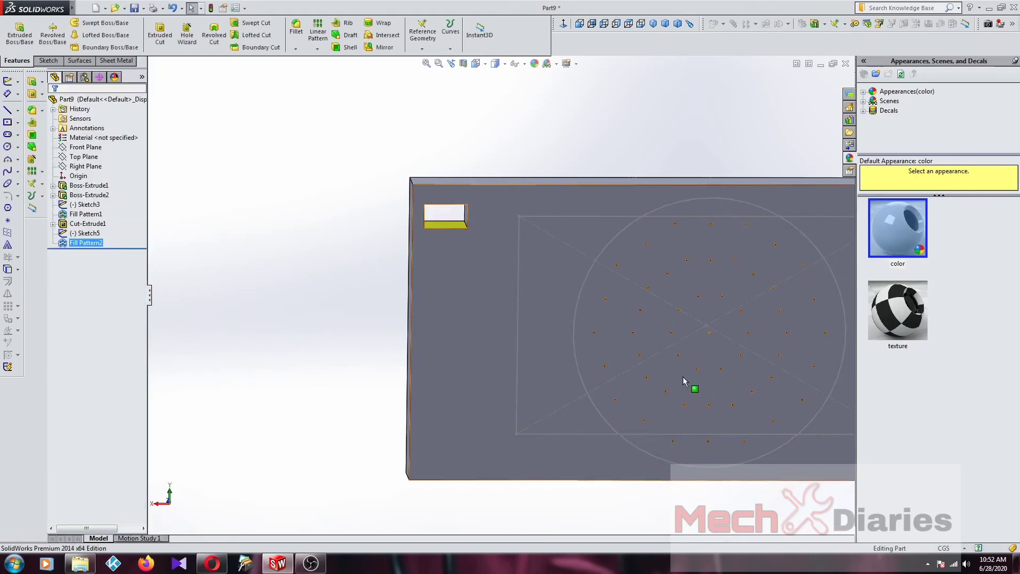
# Step: Examine the patterned seed cuts inside the circular boundary up close and across the whole plate
pyautogui.scroll(-5, 683, 382)
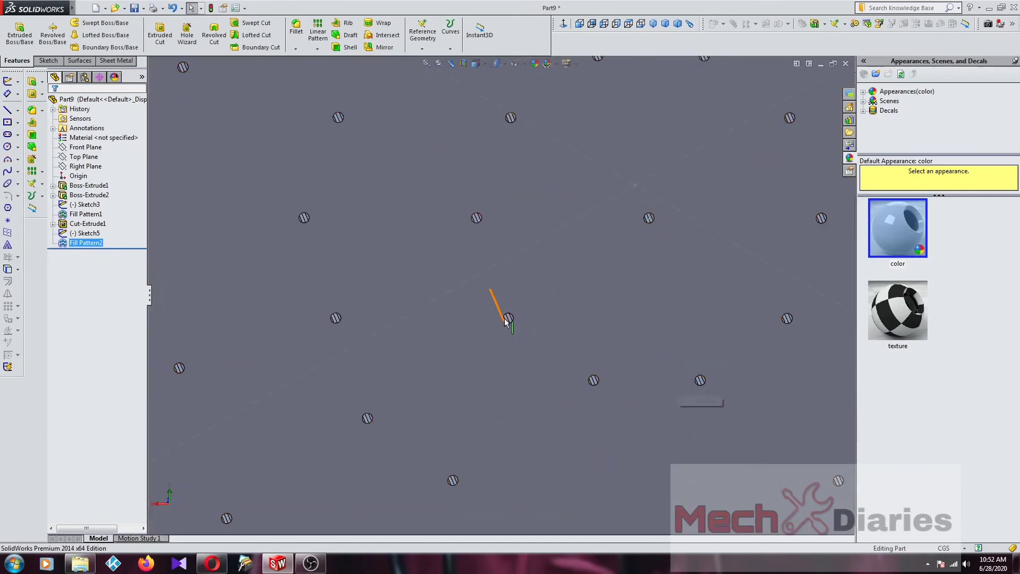
pyautogui.scroll(8, 451, 375)
pyautogui.scroll(-3, 452, 345)
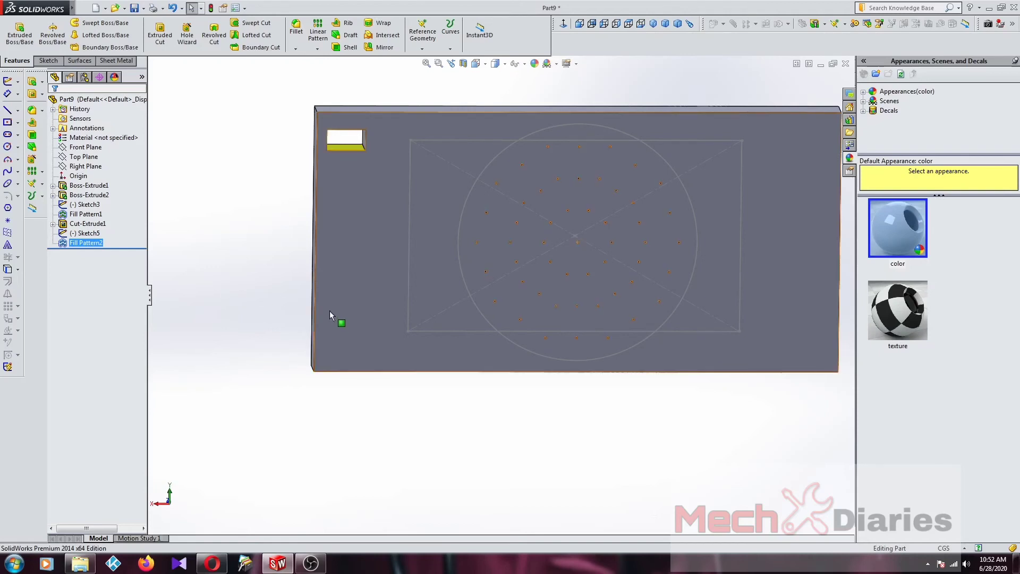
pyautogui.scroll(-1, 422, 297)
pyautogui.scroll(3, 421, 293)
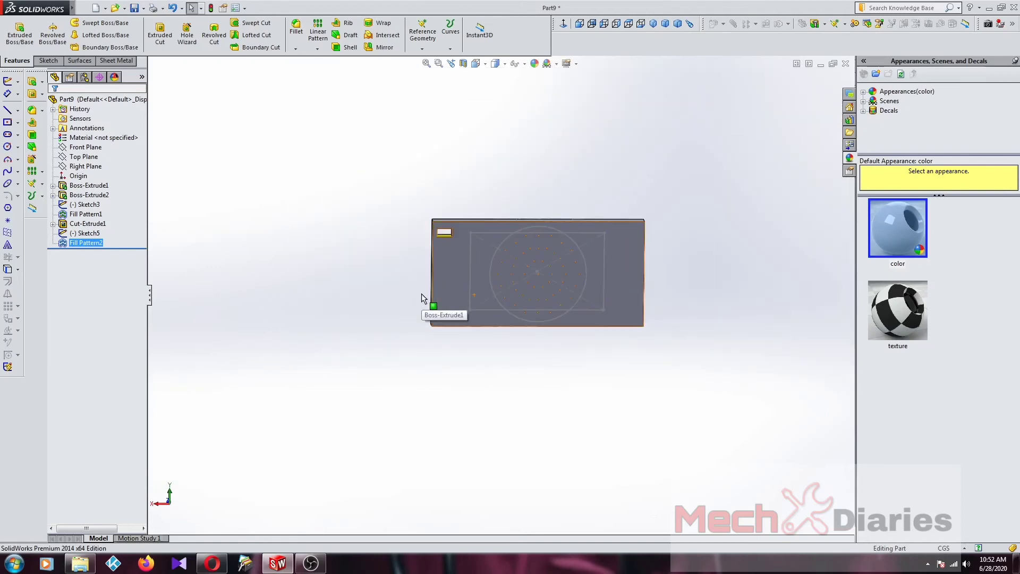
pyautogui.scroll(-2, 422, 293)
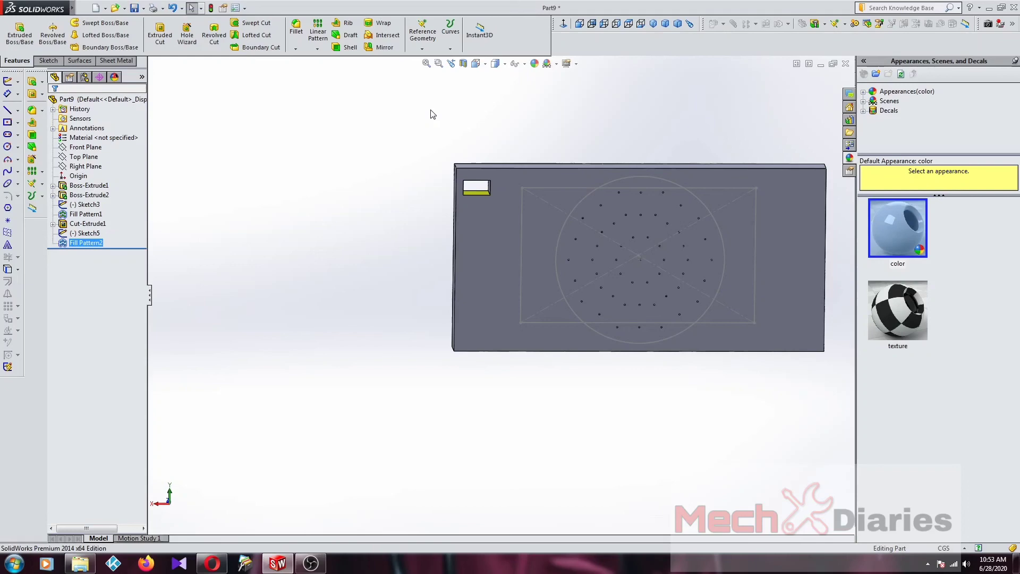
pyautogui.moveTo(557, 246); pyautogui.dragTo(602, 250, button='middle')
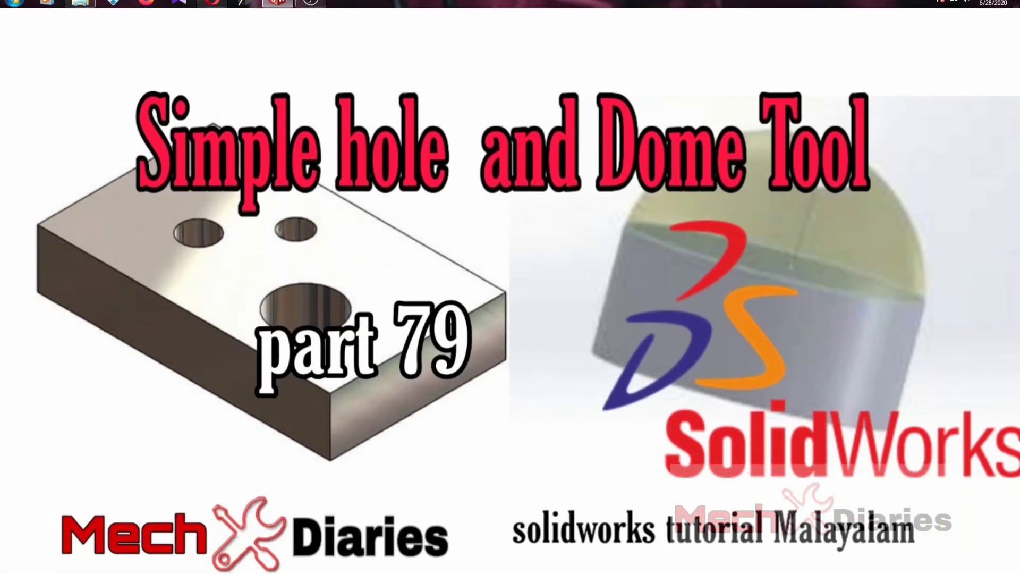